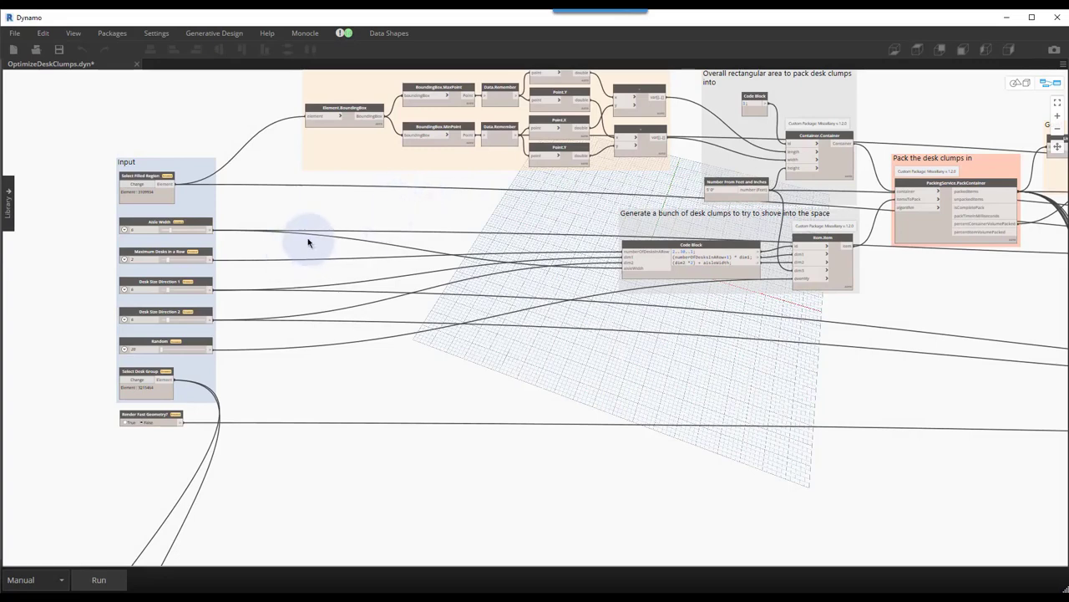
# Dismiss the pending notifications.
pyautogui.click(345, 33)
pyautogui.click(368, 61)
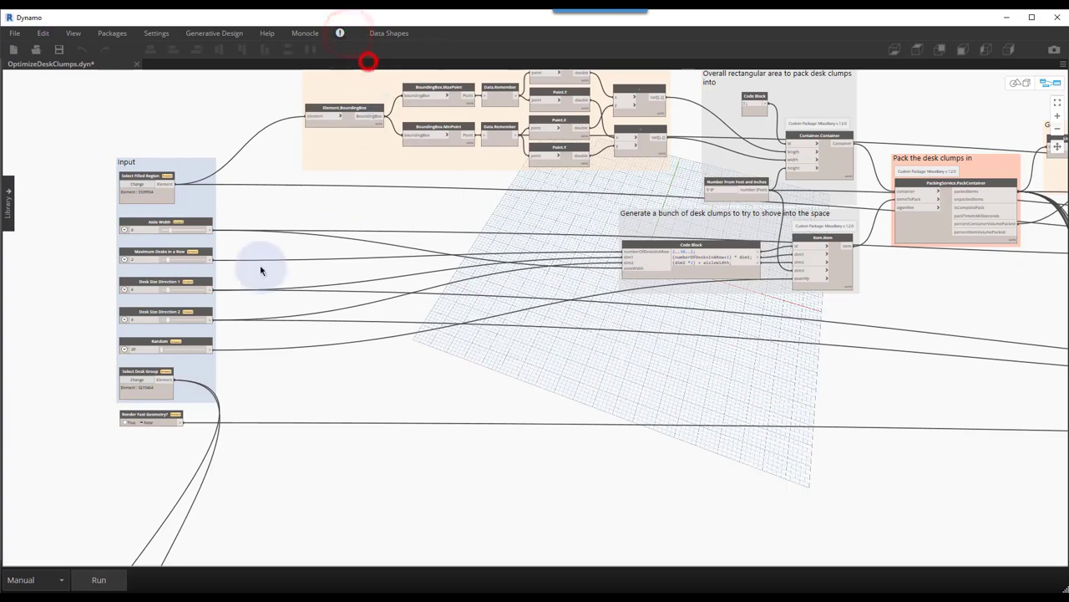
pyautogui.click(155, 415)
pyautogui.rightClick(157, 415)
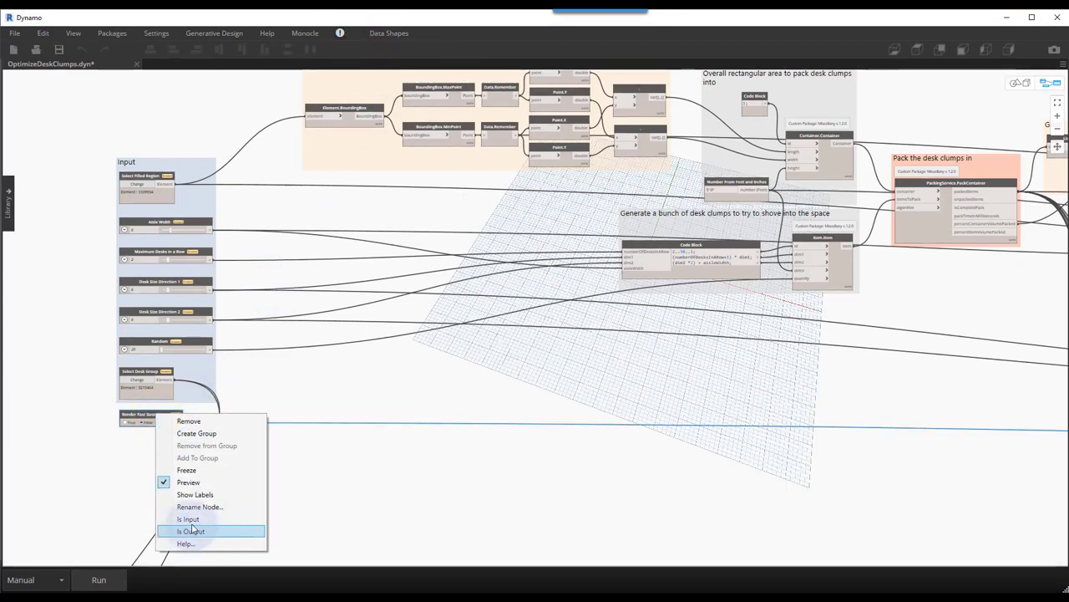
pyautogui.click(315, 312)
# Mark the "Render Fast Geometry?" node below the Input group as an input of the graph.
pyautogui.moveTo(315, 312); pyautogui.dragTo(526, 275, button='middle')
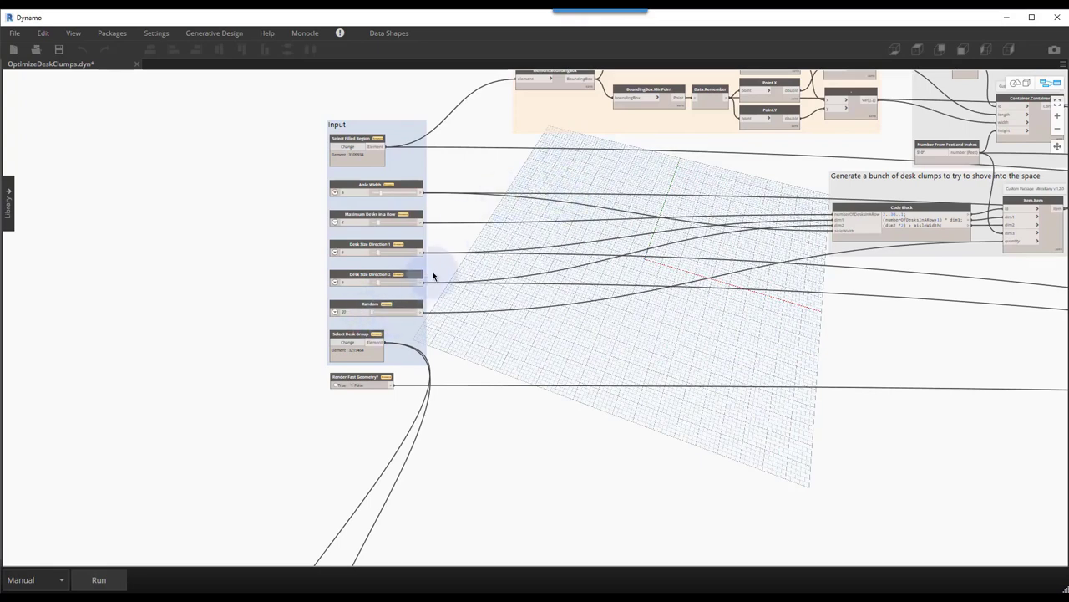
pyautogui.scroll(-2, 432, 270)
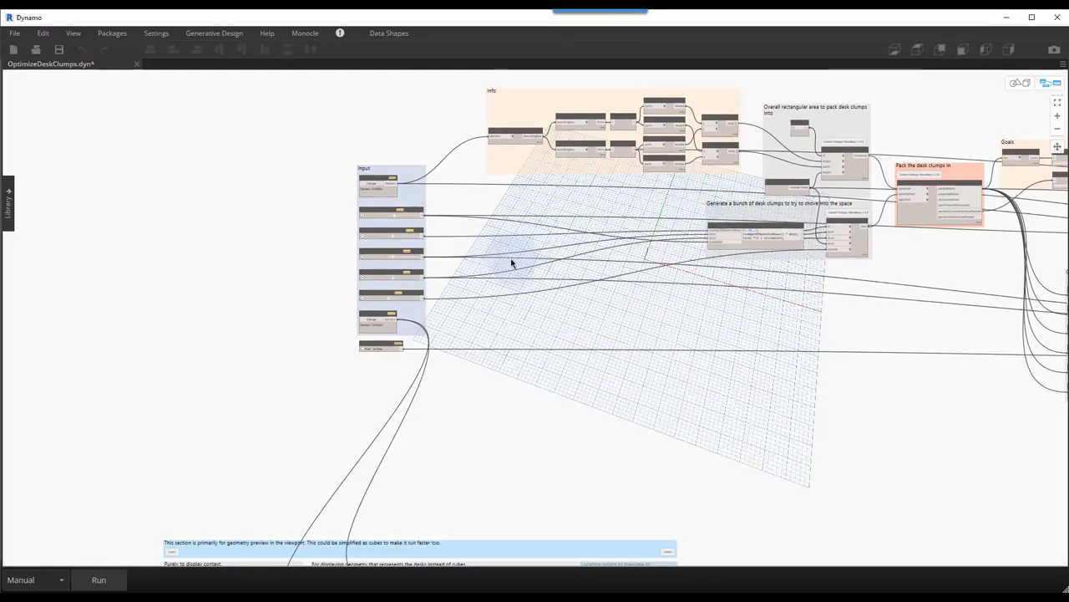
pyautogui.moveTo(442, 313); pyautogui.dragTo(409, 269, button='middle')
pyautogui.scroll(5, 366, 301)
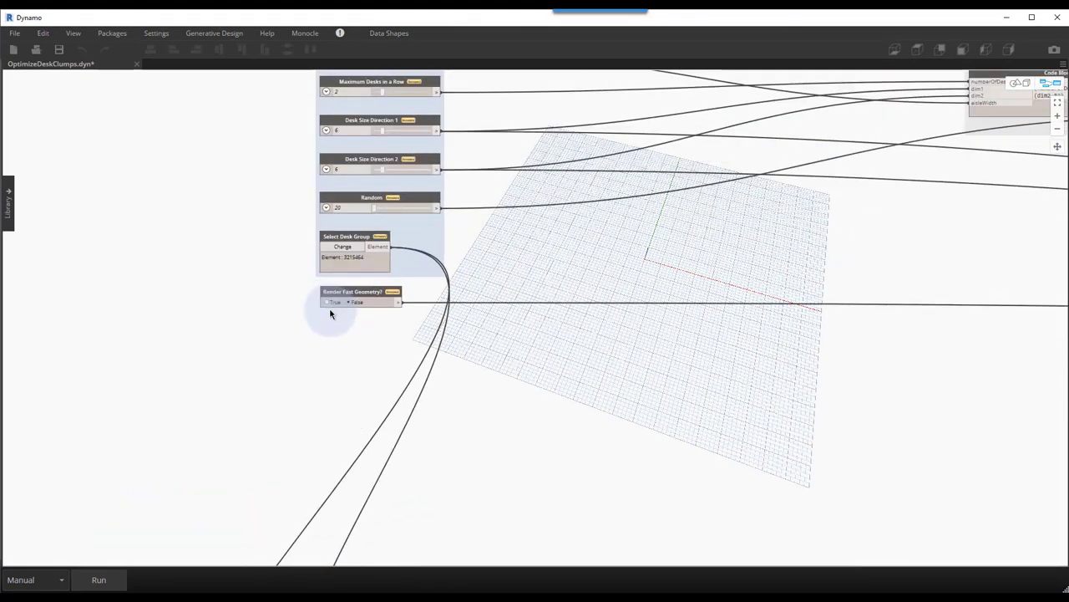
pyautogui.rightClick(357, 286)
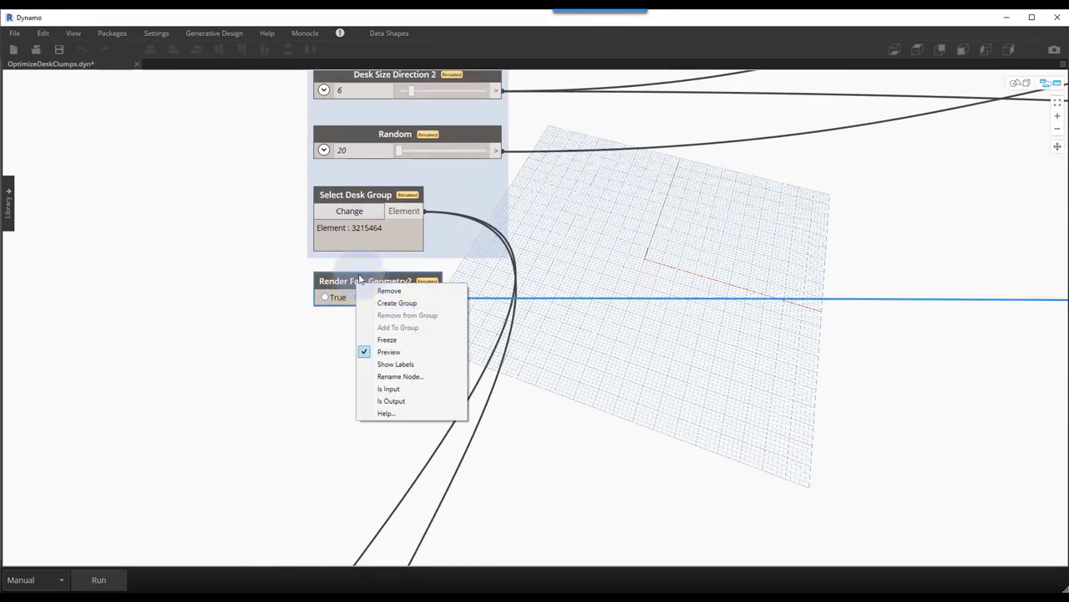
pyautogui.click(389, 389)
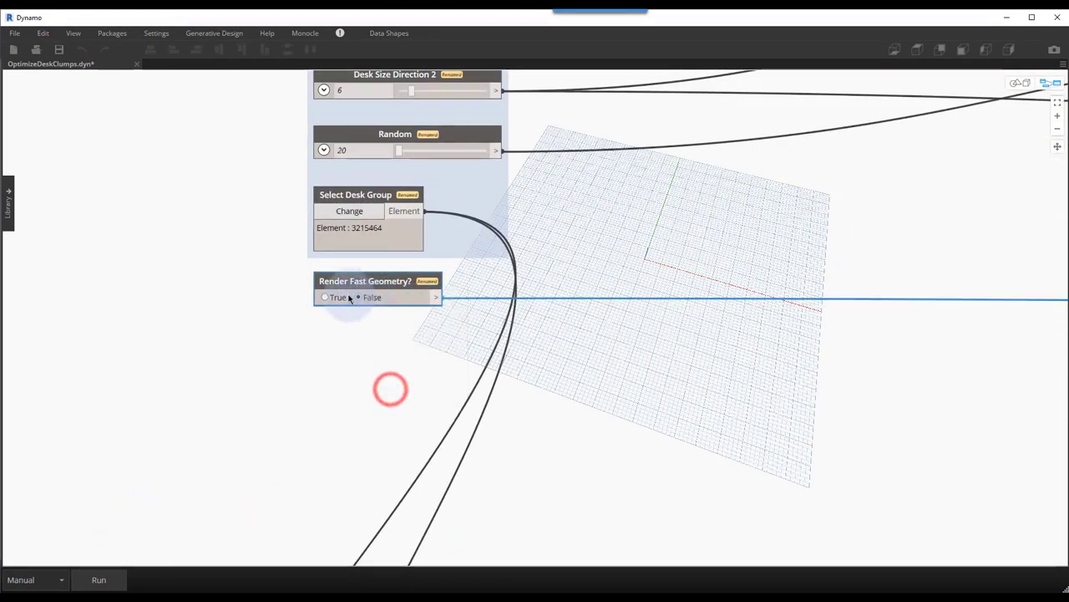
# Set the "Render Fast Geometry?" node to True and run the graph.
pyautogui.click(326, 297)
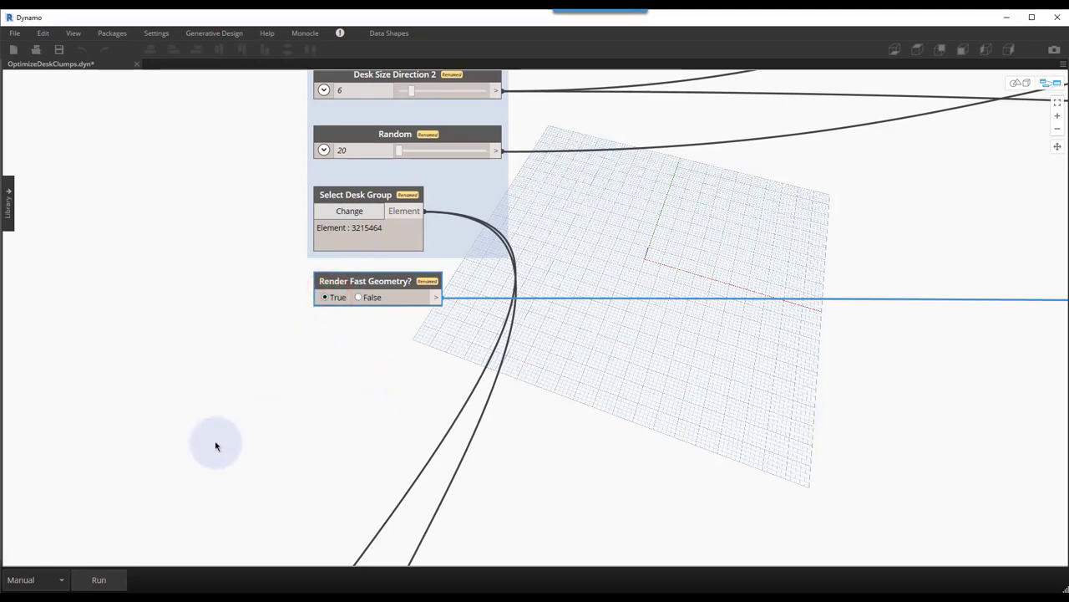
pyautogui.click(99, 579)
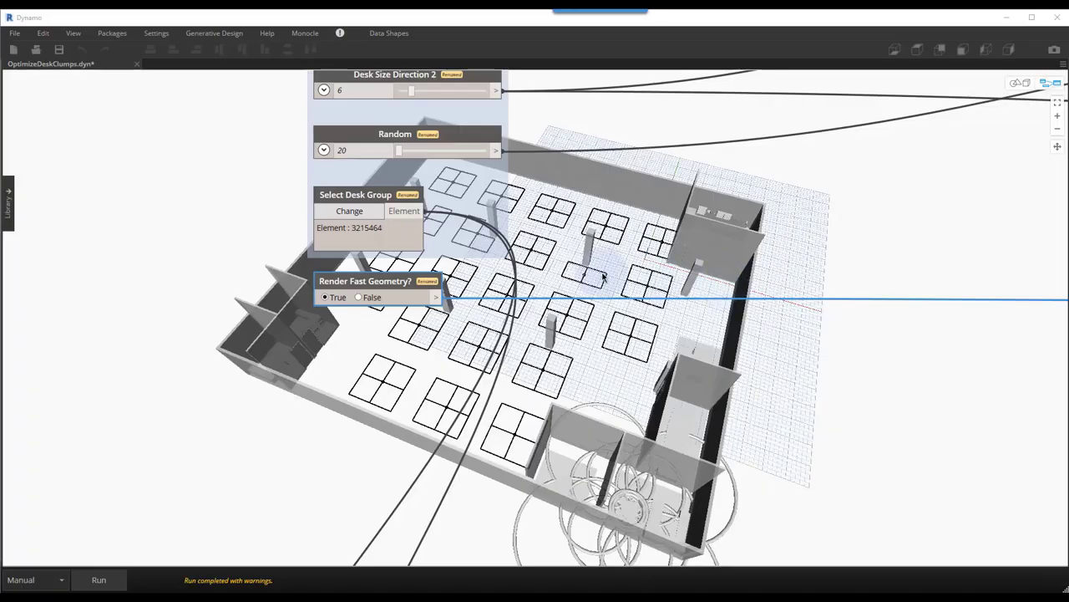
# Examine the desk clump packing nodes, then the overall graph against the simplified desk layout preview.
pyautogui.scroll(-2, 603, 274)
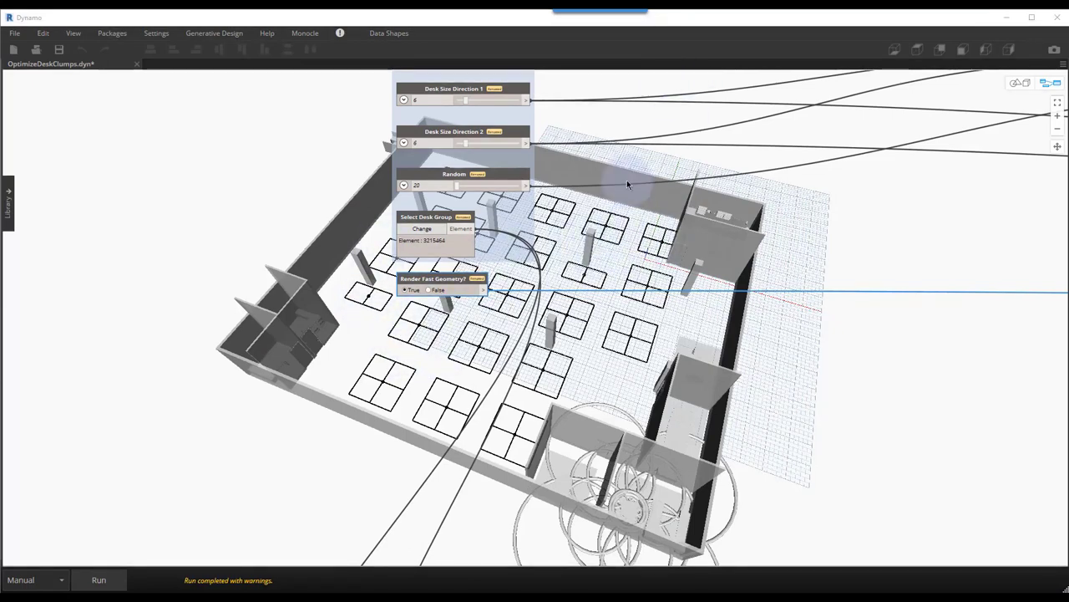
pyautogui.scroll(-3, 665, 106)
pyautogui.scroll(6, 775, 156)
pyautogui.scroll(2, 670, 200)
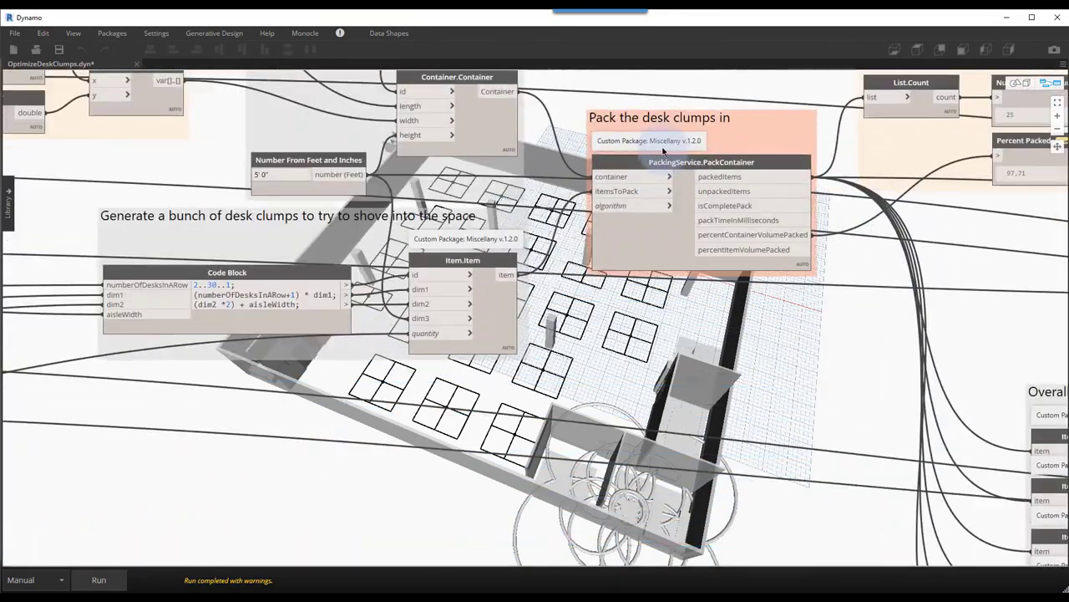
pyautogui.scroll(-2, 670, 143)
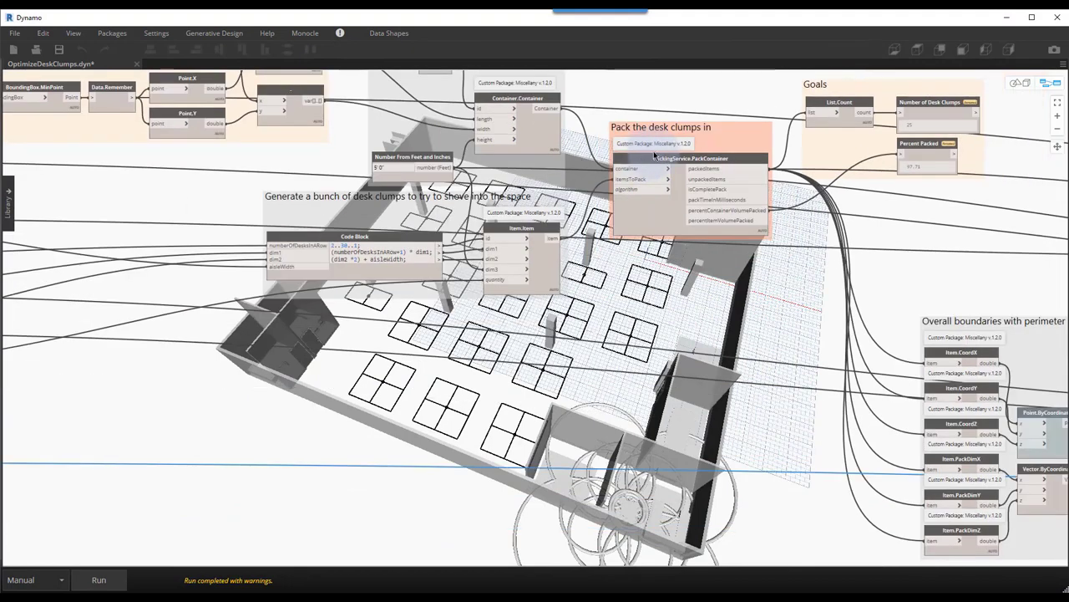
pyautogui.scroll(-8, 385, 242)
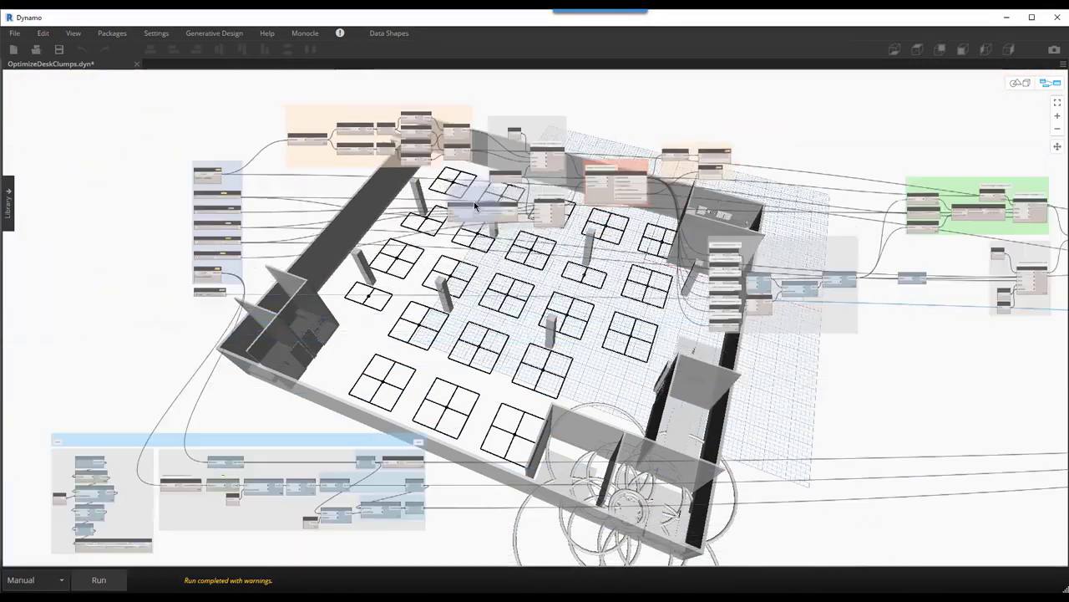
pyautogui.scroll(-6, 473, 209)
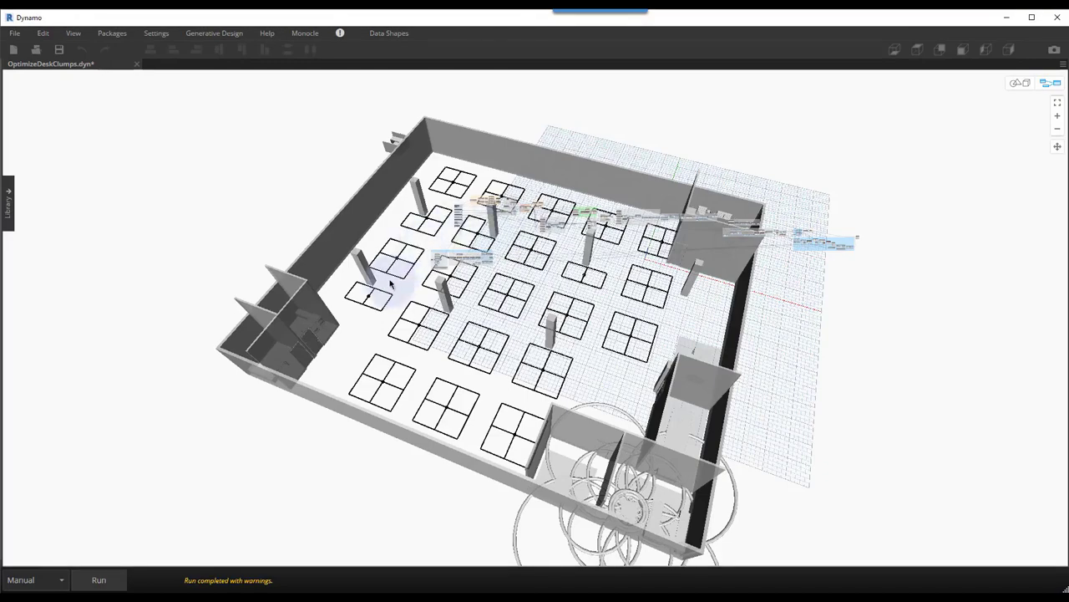
# Examine the geometry preview section, including the groups for displaying context and the actual desk geometry.
pyautogui.scroll(8, 431, 259)
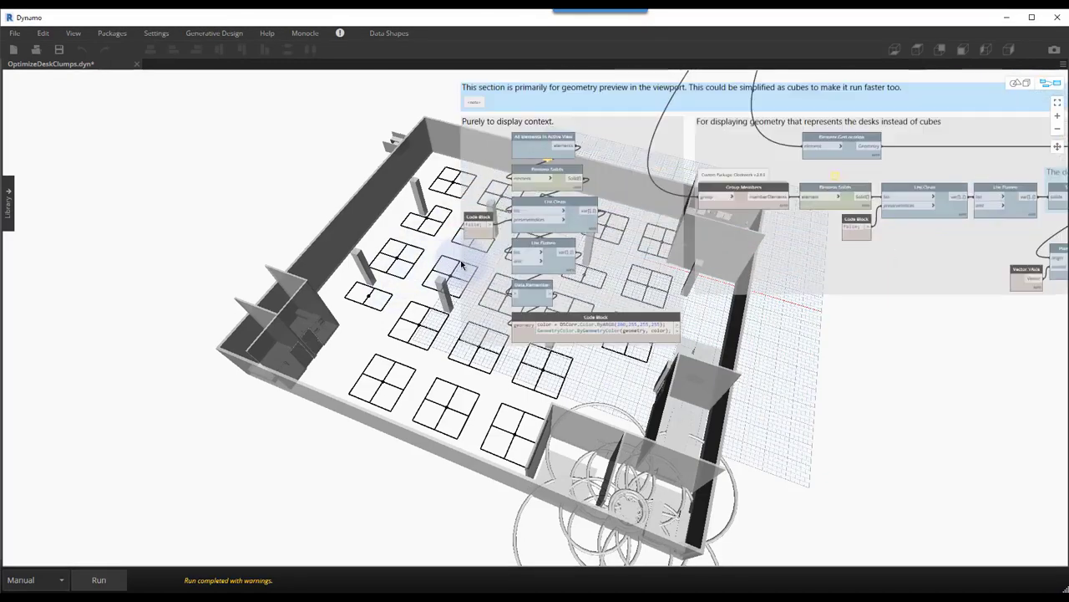
pyautogui.scroll(4, 535, 171)
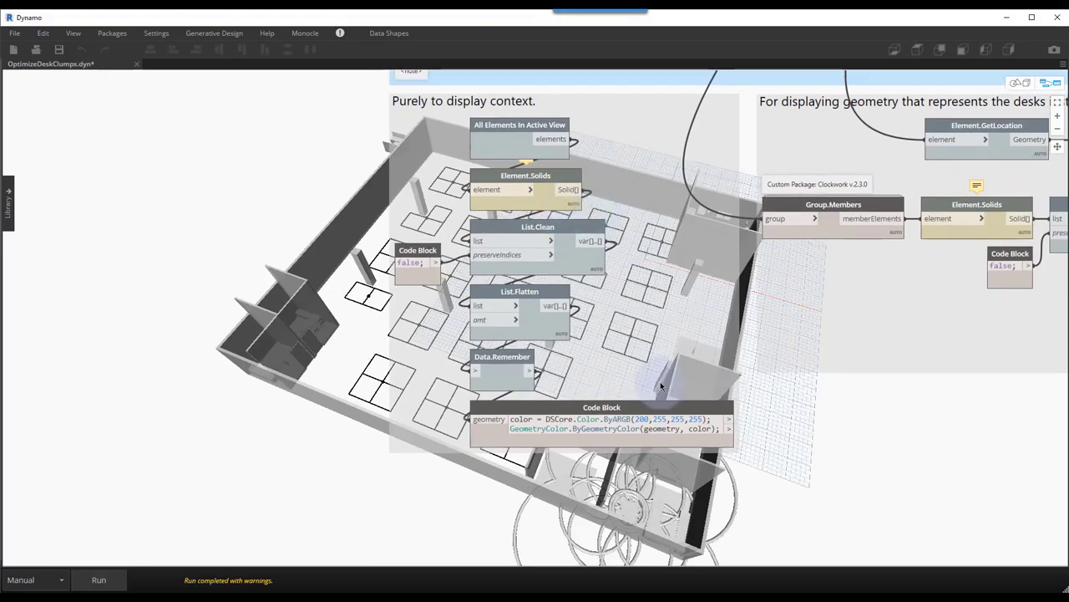
pyautogui.click(629, 409)
pyautogui.click(807, 410)
pyautogui.scroll(-2, 833, 361)
pyautogui.moveTo(833, 361); pyautogui.dragTo(619, 353, button='middle')
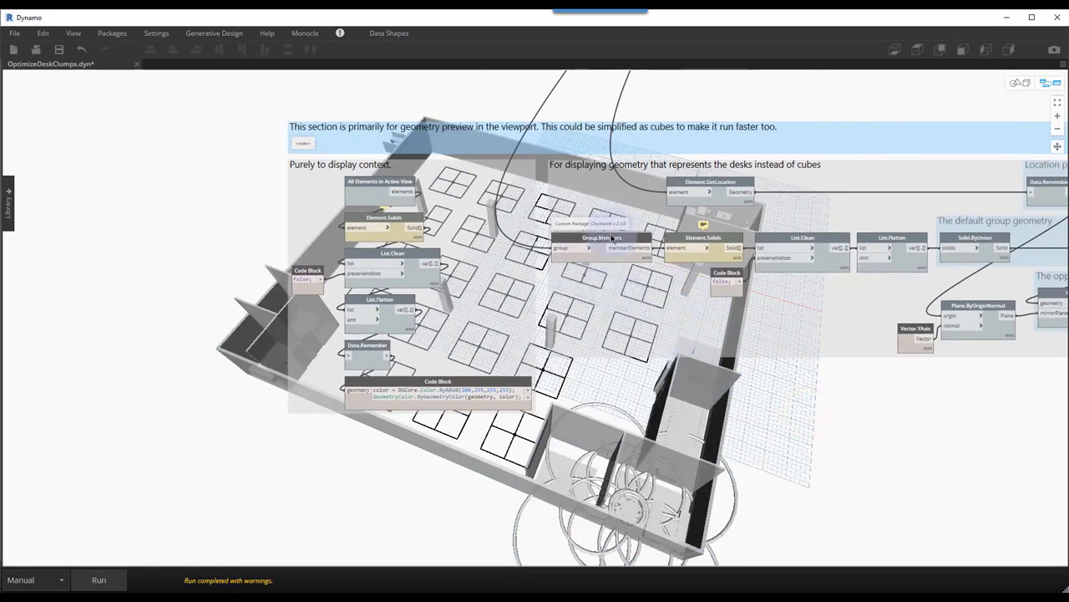
pyautogui.scroll(-3, 551, 196)
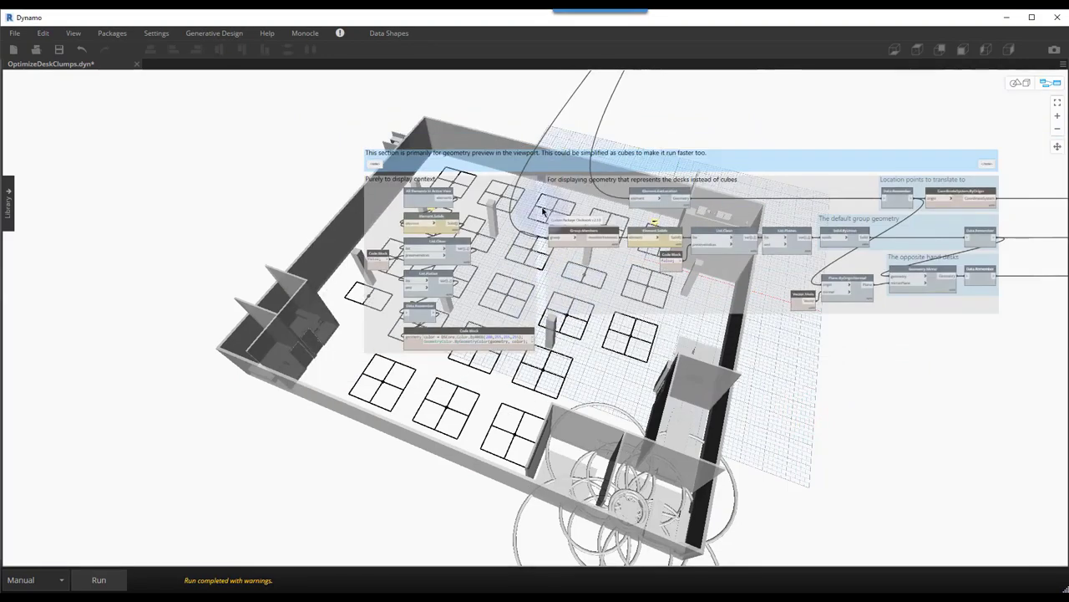
# Set the "Render Fast Geometry?" node to False and run the graph to preview detailed desks.
pyautogui.moveTo(541, 279); pyautogui.dragTo(518, 453, button='middle')
pyautogui.moveTo(630, 88); pyautogui.dragTo(629, 182, button='middle')
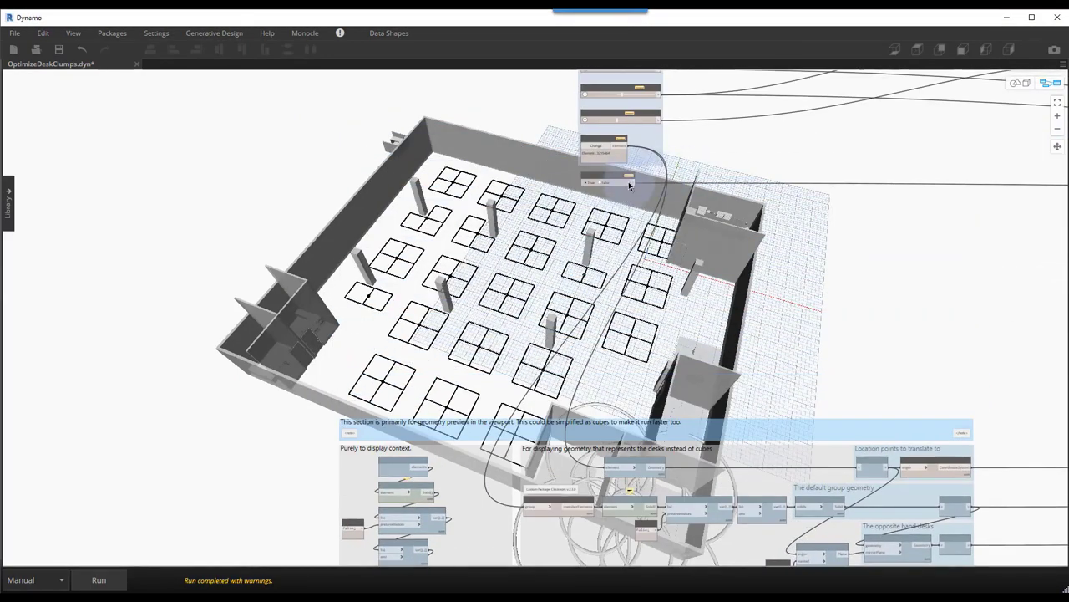
pyautogui.scroll(3, 628, 182)
pyautogui.click(585, 182)
pyautogui.click(96, 580)
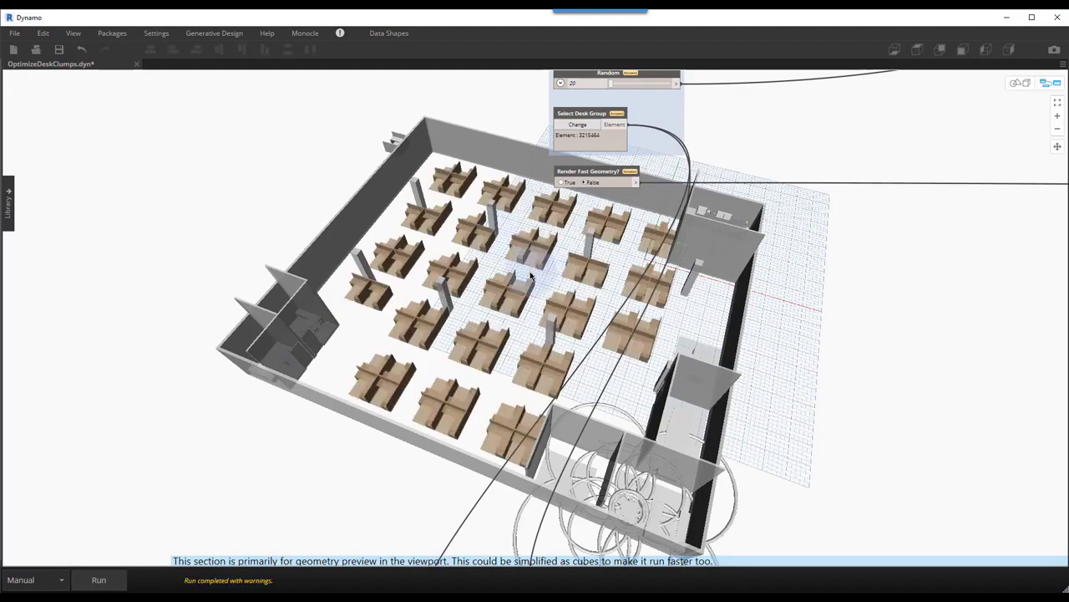
# Inspect the detailed desk layout in the 3D preview from several angles, then return to the graph.
pyautogui.hotkey('ctrl', 'b')
pyautogui.moveTo(513, 269); pyautogui.dragTo(530, 294, button='right')
pyautogui.scroll(5, 530, 295)
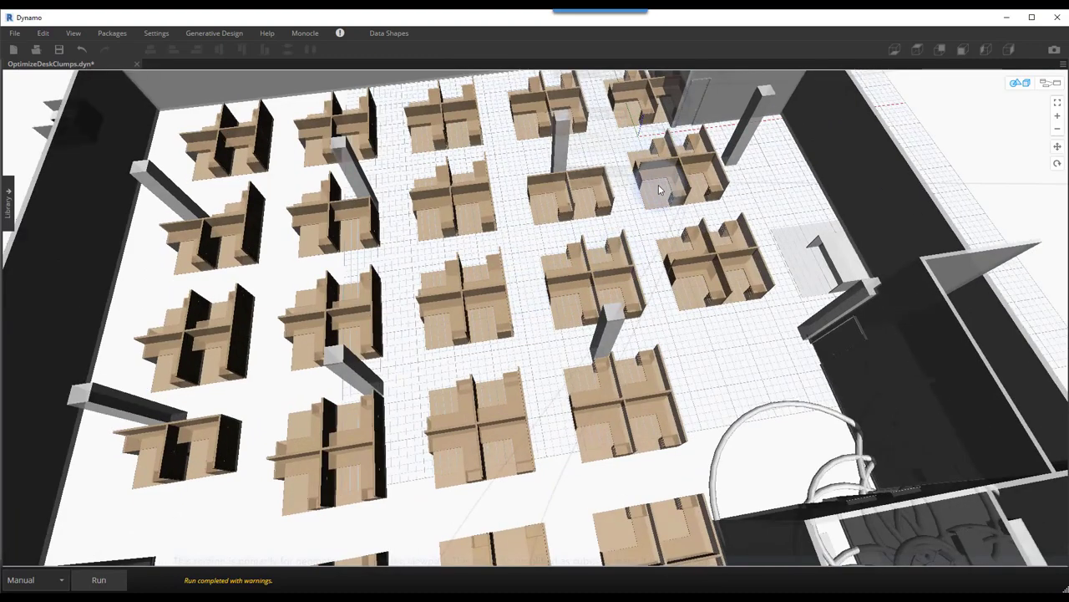
pyautogui.scroll(-5, 656, 195)
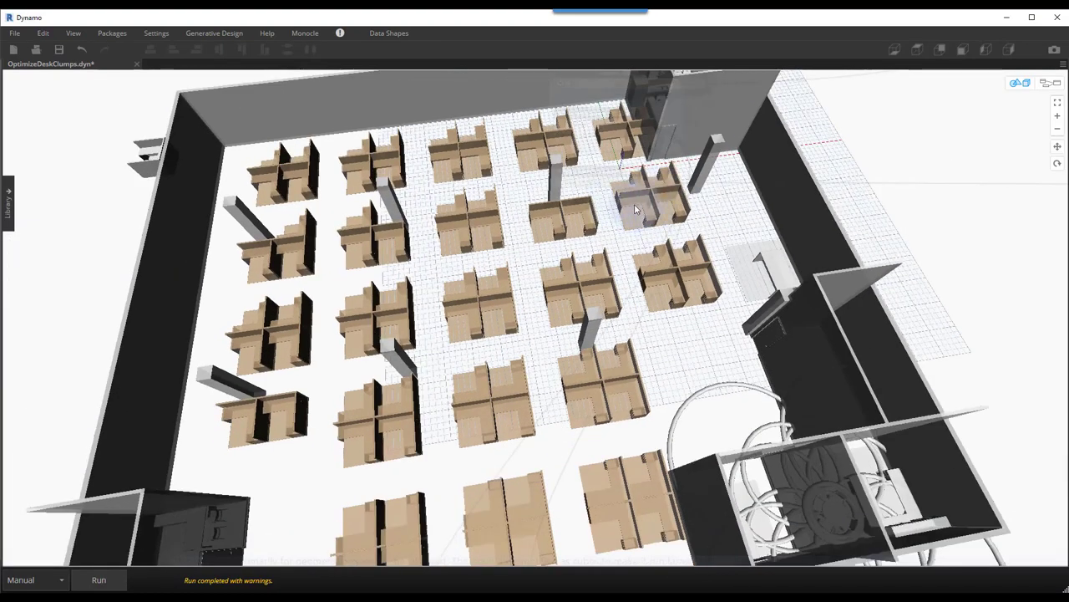
pyautogui.scroll(2, 634, 215)
pyautogui.moveTo(611, 220); pyautogui.dragTo(629, 214, button='right')
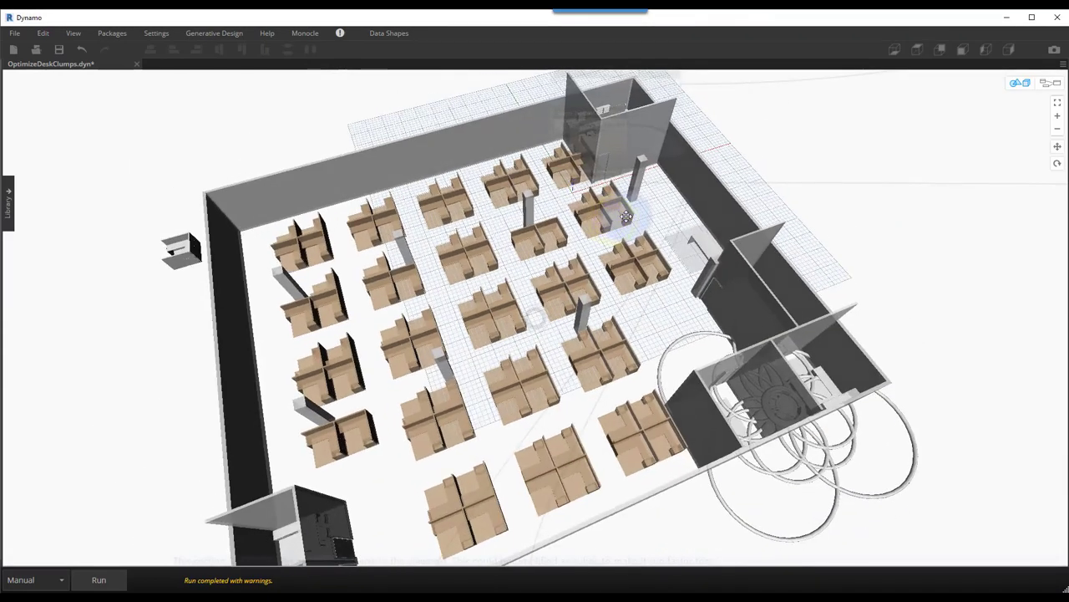
pyautogui.moveTo(490, 281); pyautogui.dragTo(616, 249, button='right')
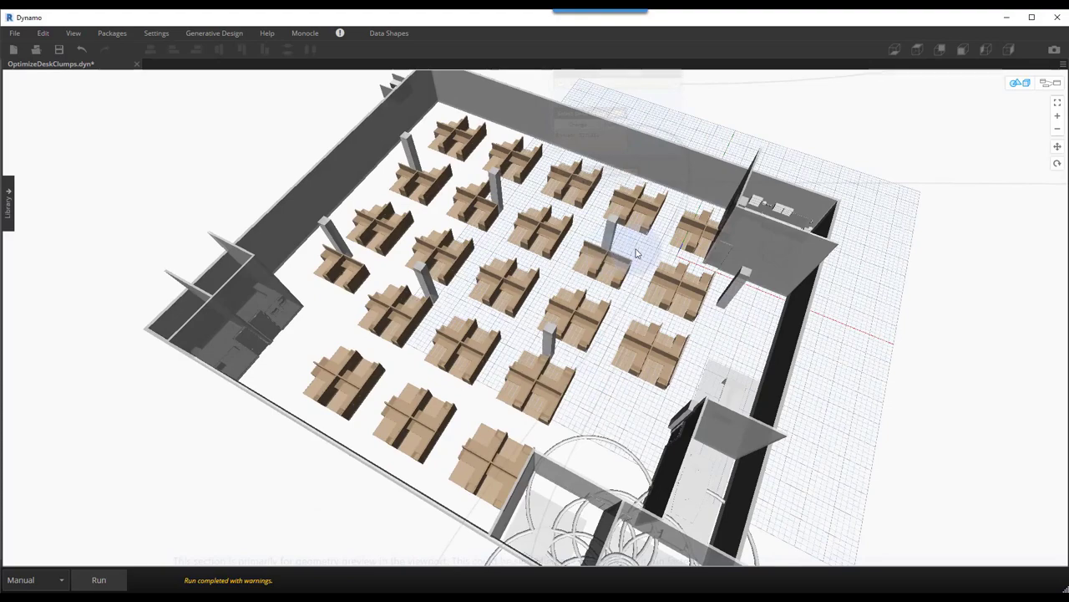
pyautogui.scroll(-1, 636, 254)
pyautogui.hotkey('ctrl', 'b')
# Check that the Select Filled Region and "Render Fast Geometry?" nodes are flagged as inputs.
pyautogui.scroll(-3, 616, 219)
pyautogui.moveTo(720, 244); pyautogui.dragTo(602, 391, button='middle')
pyautogui.scroll(3, 508, 140)
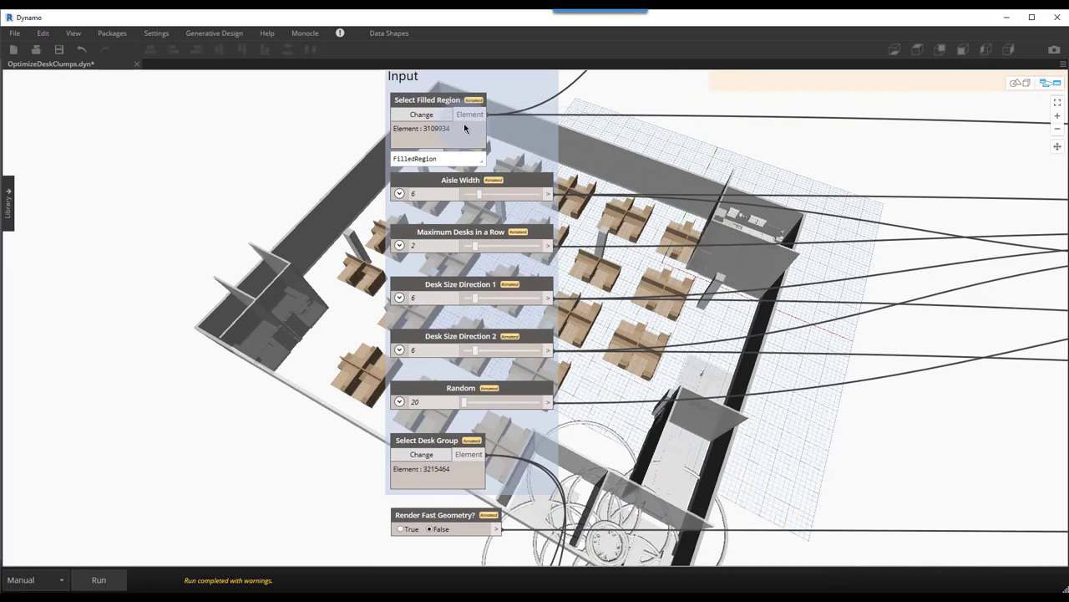
pyautogui.scroll(-2, 492, 163)
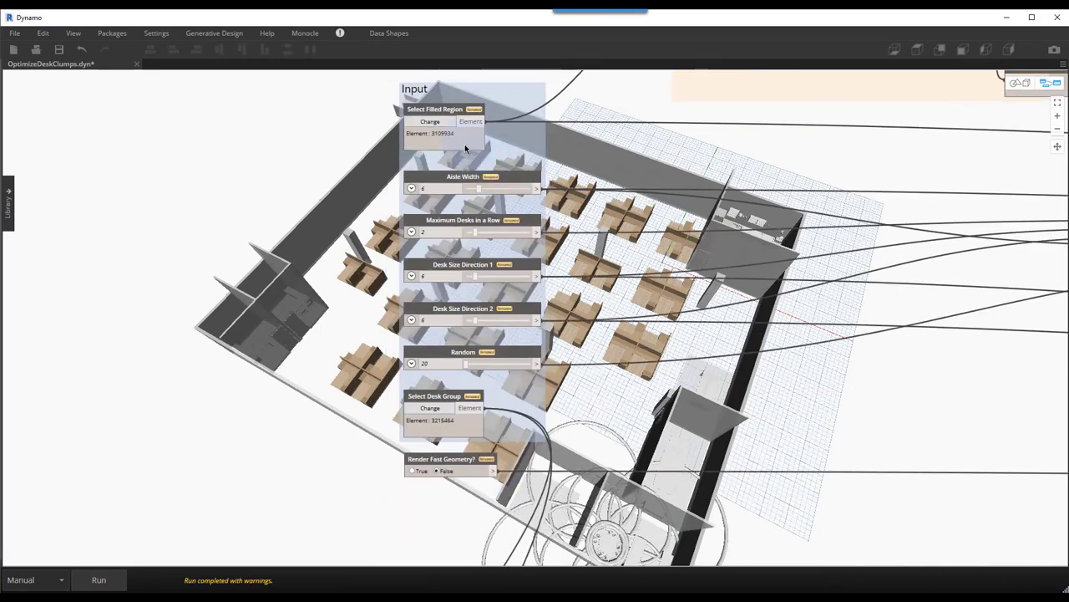
pyautogui.moveTo(470, 144)
pyautogui.rightClick(470, 149)
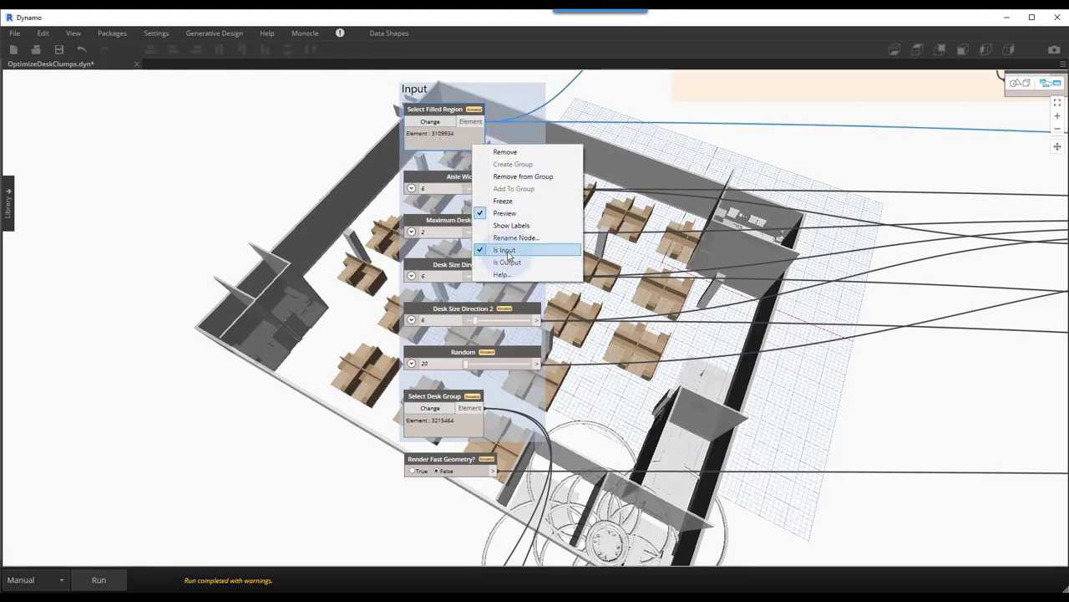
pyautogui.click(363, 232)
pyautogui.scroll(-3, 473, 150)
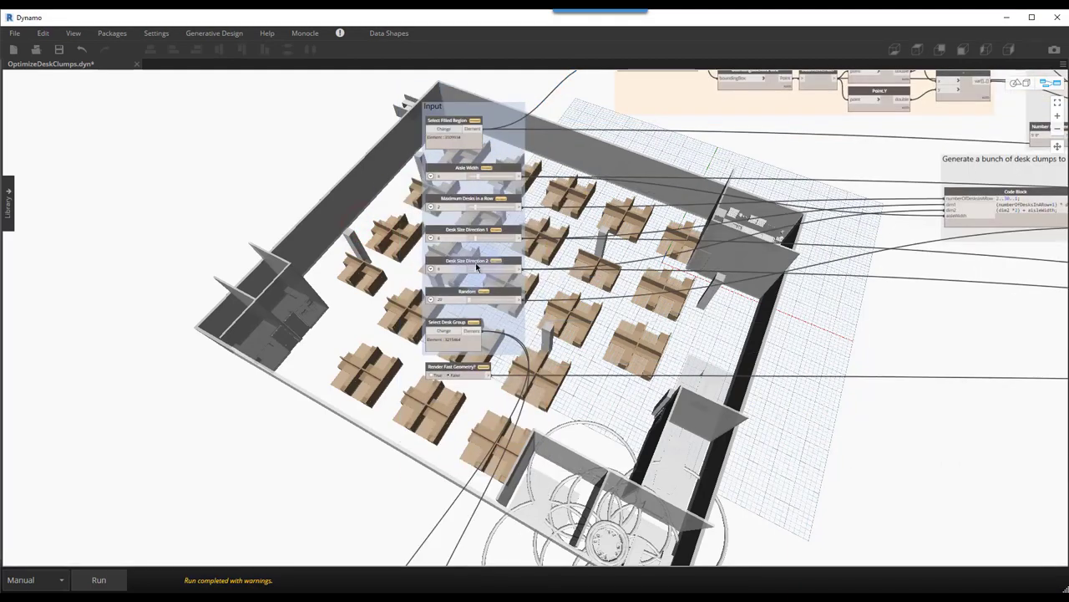
pyautogui.rightClick(479, 376)
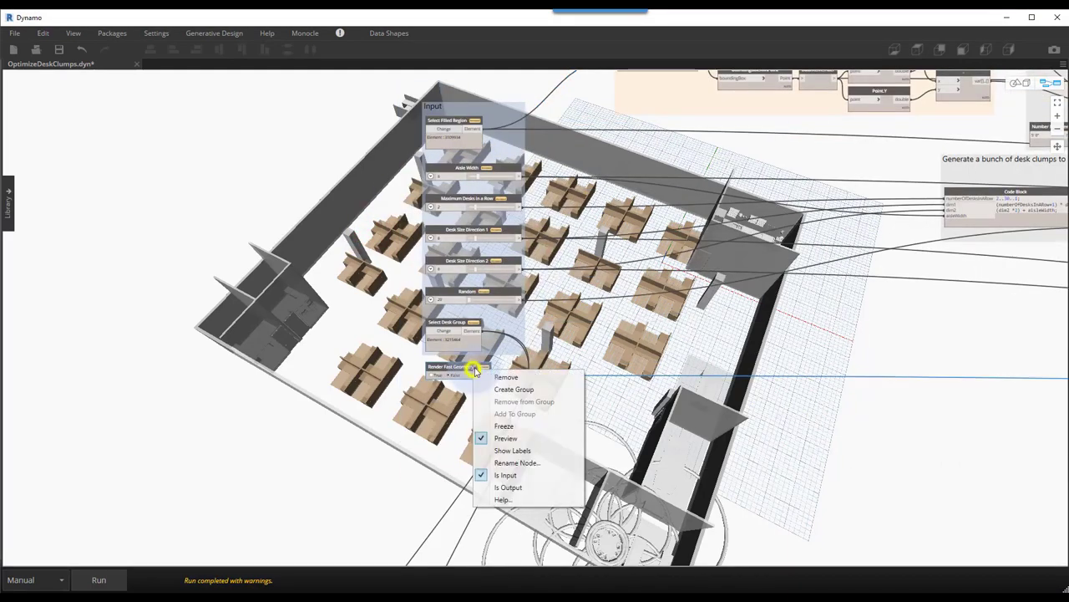
pyautogui.click(701, 336)
# Find the Desk Count node beside the simplified desk preview group and check its output flag.
pyautogui.scroll(-6, 700, 336)
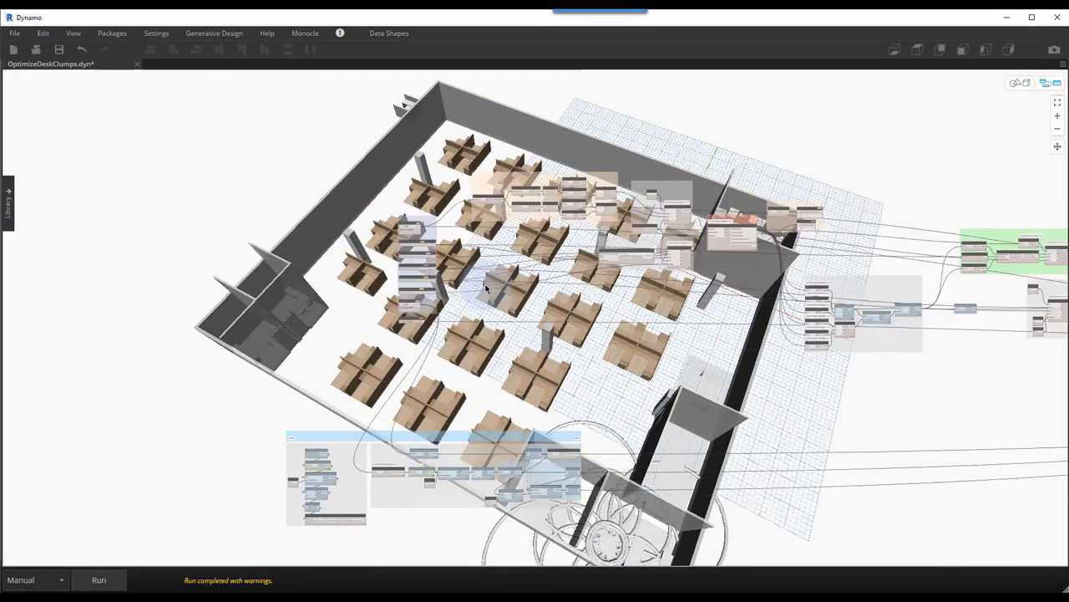
pyautogui.moveTo(752, 320); pyautogui.dragTo(379, 294, button='middle')
pyautogui.moveTo(814, 312); pyautogui.dragTo(251, 289, button='middle')
pyautogui.scroll(-1, 902, 318)
pyautogui.scroll(8, 649, 305)
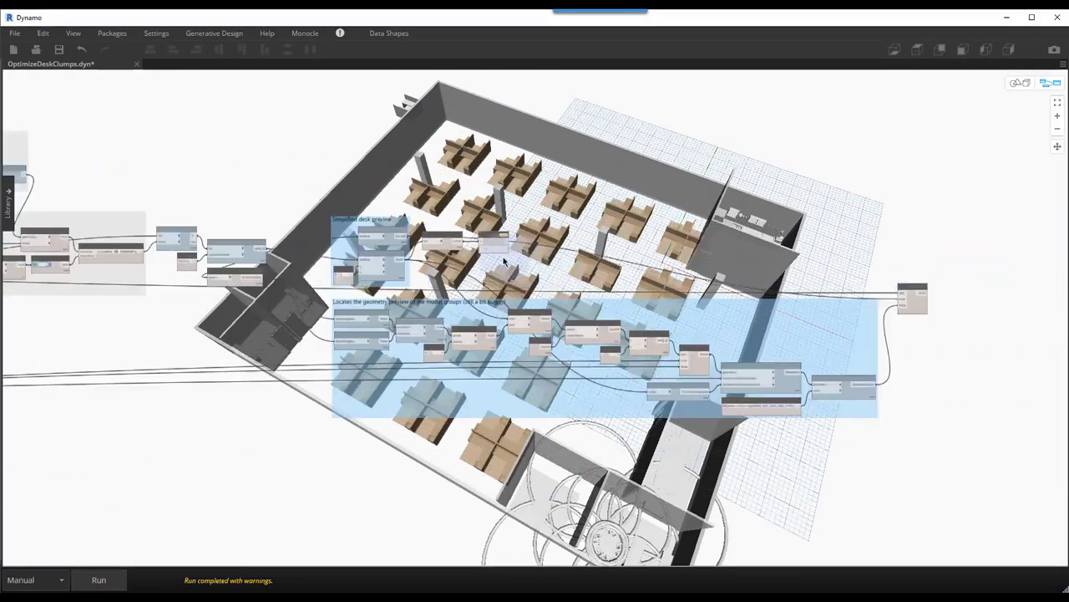
pyautogui.scroll(2, 472, 251)
pyautogui.rightClick(483, 219)
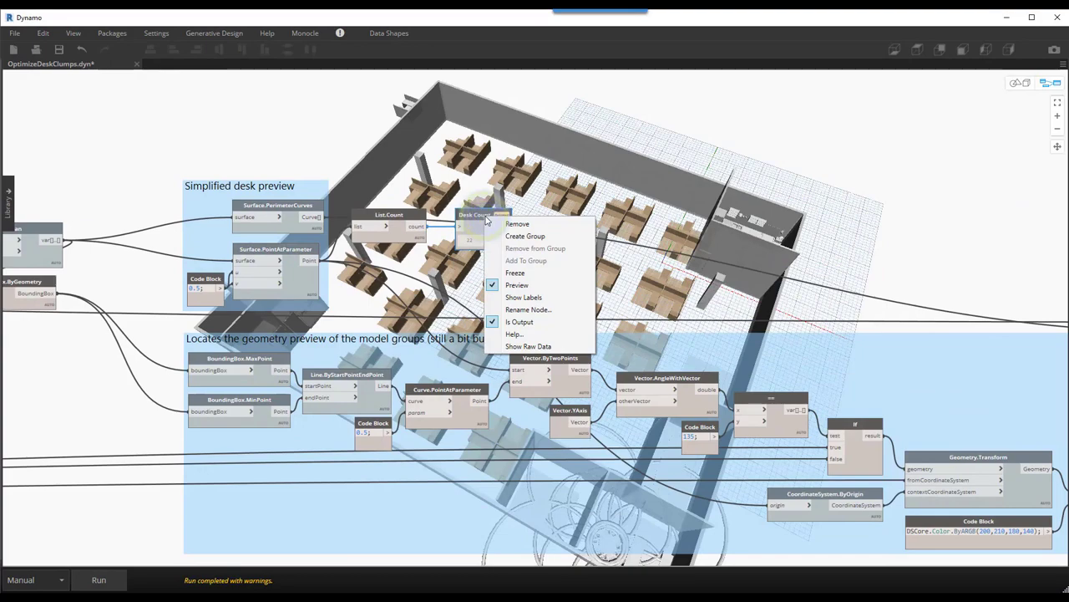
pyautogui.click(506, 174)
# Trace the graph back to the "Pack the desks in" group and examine the PackingService.PackContainers node's outputs.
pyautogui.scroll(-2, 504, 201)
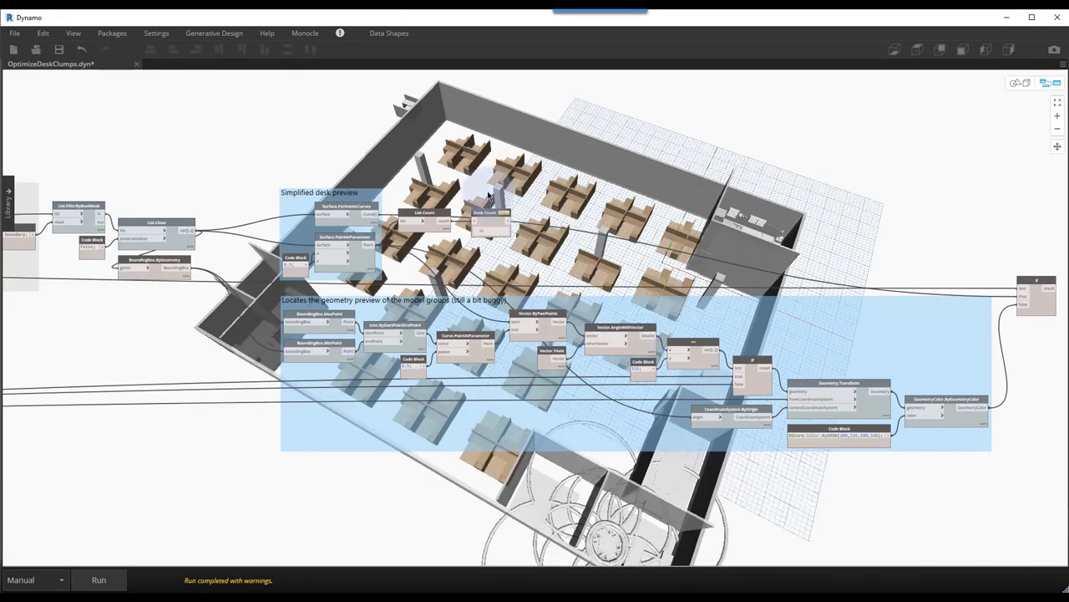
pyautogui.moveTo(489, 191); pyautogui.dragTo(638, 199, button='middle')
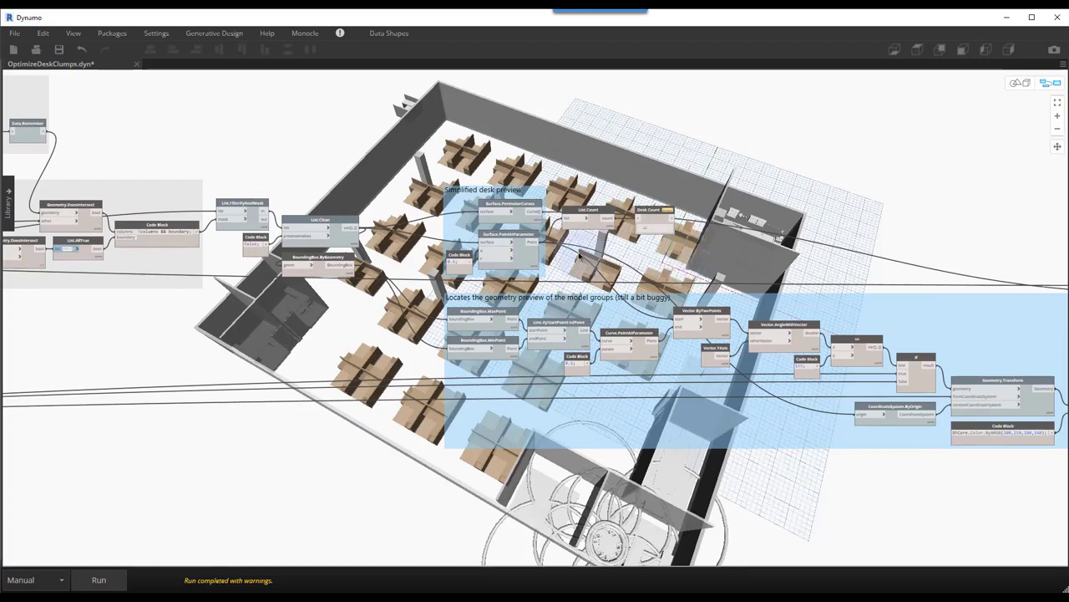
pyautogui.moveTo(426, 225); pyautogui.dragTo(561, 228, button='middle')
pyautogui.scroll(-2, 560, 229)
pyautogui.moveTo(269, 221); pyautogui.dragTo(662, 249, button='middle')
pyautogui.moveTo(256, 157); pyautogui.dragTo(490, 209, button='middle')
pyautogui.moveTo(200, 167); pyautogui.dragTo(489, 175, button='middle')
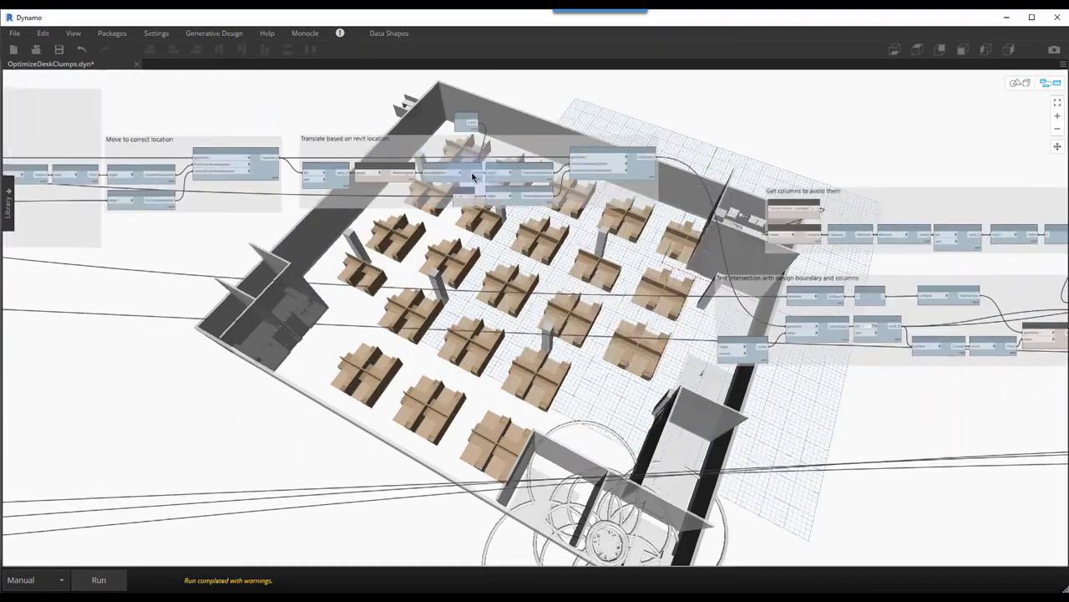
pyautogui.moveTo(334, 205); pyautogui.dragTo(613, 213, button='middle')
pyautogui.moveTo(155, 220); pyautogui.dragTo(435, 225, button='middle')
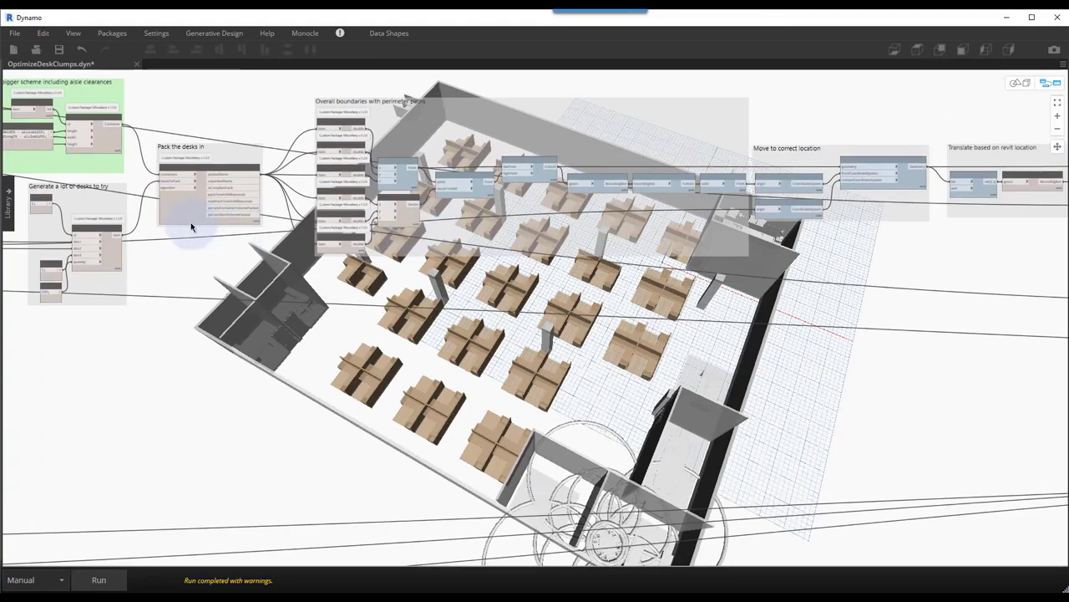
pyautogui.scroll(5, 284, 211)
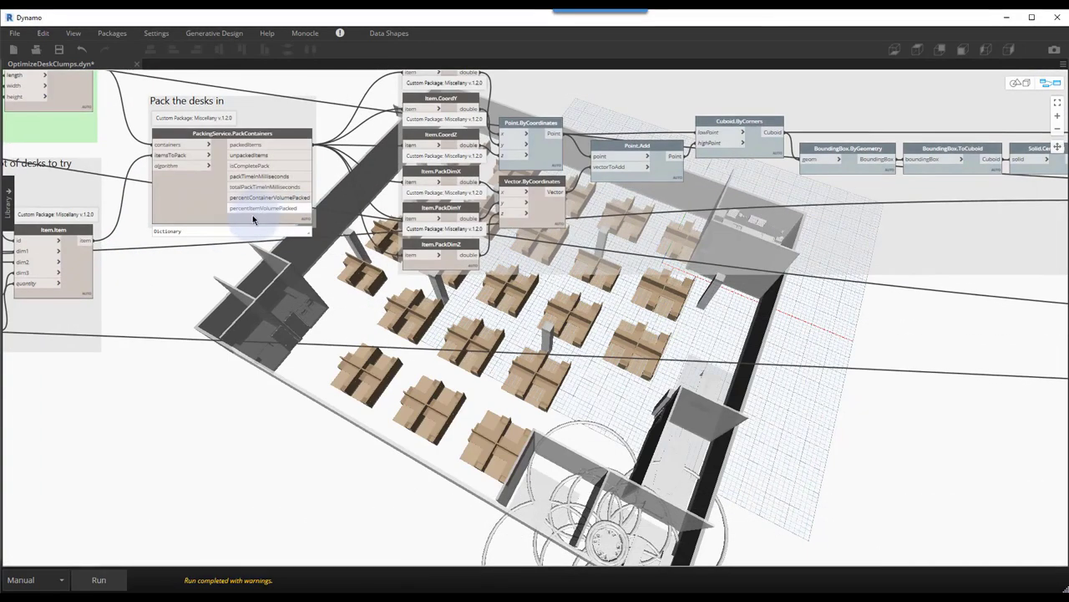
pyautogui.rightClick(250, 215)
pyautogui.click(184, 277)
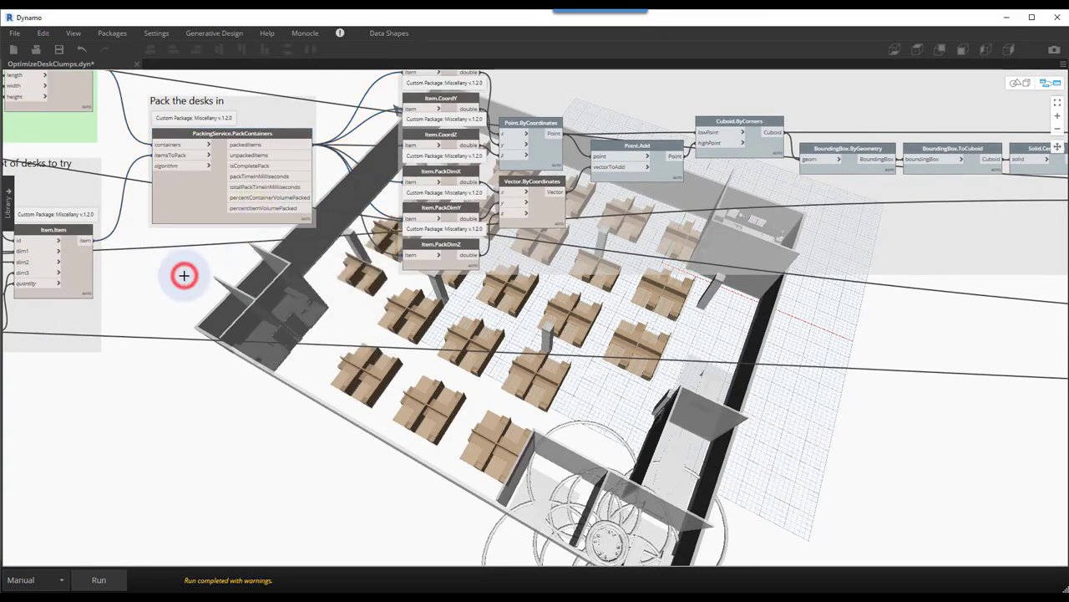
# Find the Goals group and check the output flags of the Number of Desk Clumps and Percent Packed nodes.
pyautogui.scroll(-3, 191, 274)
pyautogui.moveTo(315, 235); pyautogui.dragTo(533, 226, button='middle')
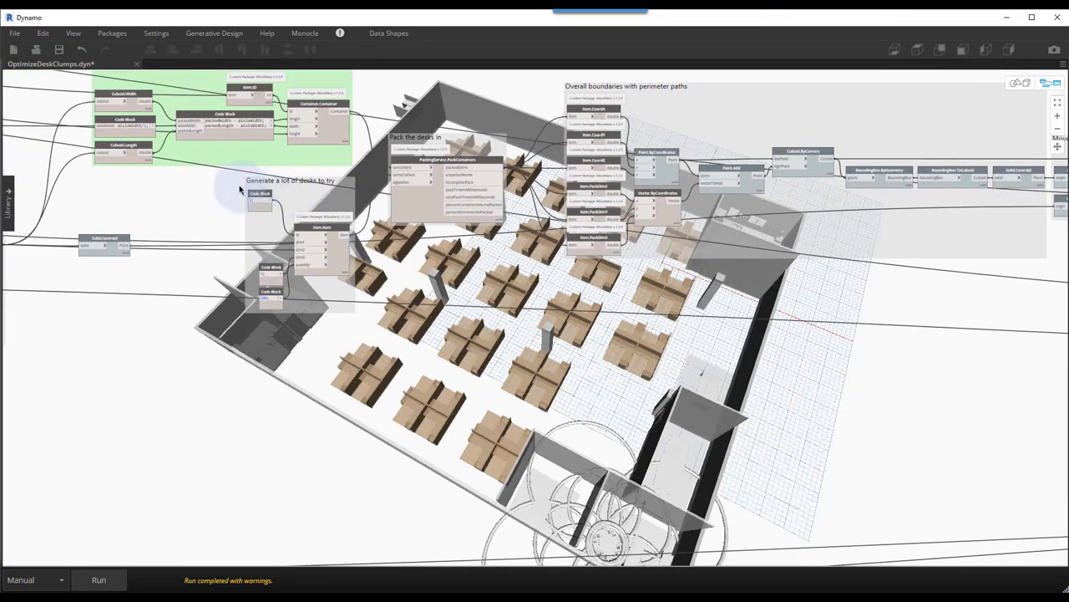
pyautogui.scroll(-3, 217, 192)
pyautogui.moveTo(148, 220); pyautogui.dragTo(269, 216, button='middle')
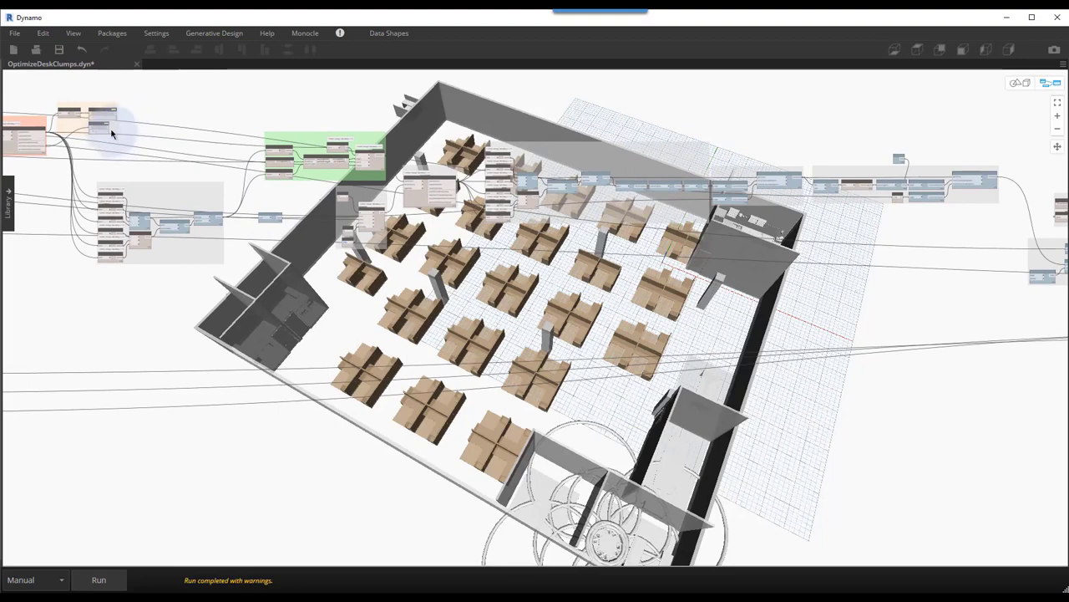
pyautogui.scroll(8, 111, 132)
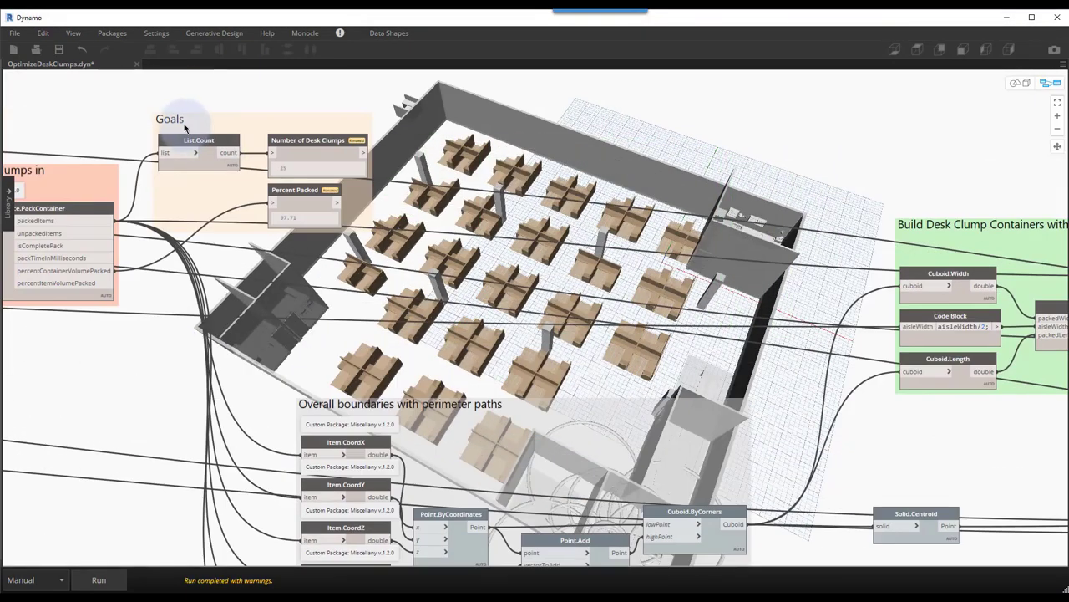
pyautogui.rightClick(297, 140)
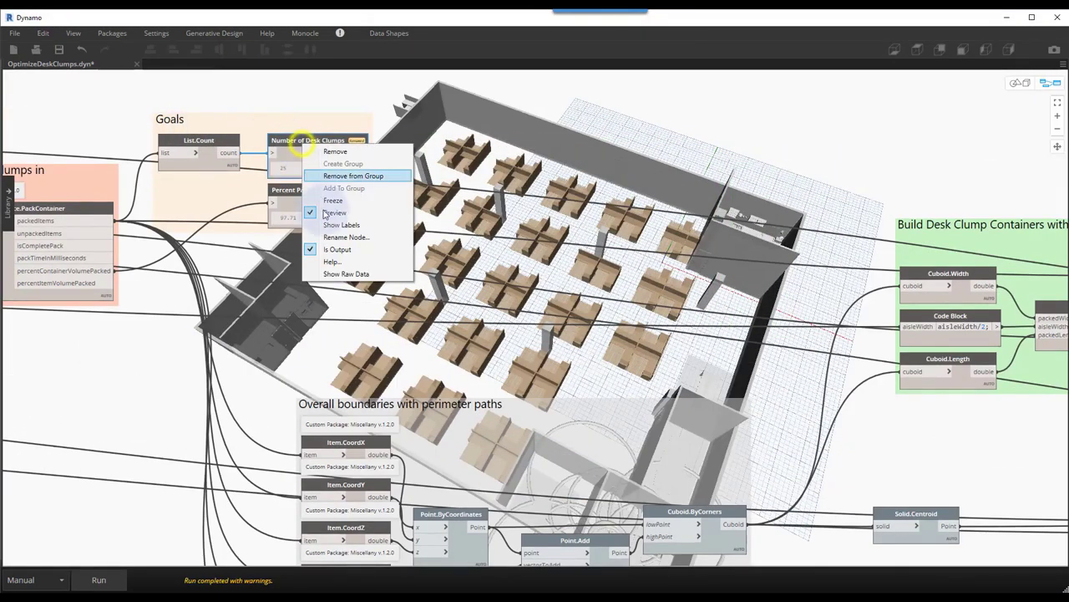
pyautogui.click(245, 279)
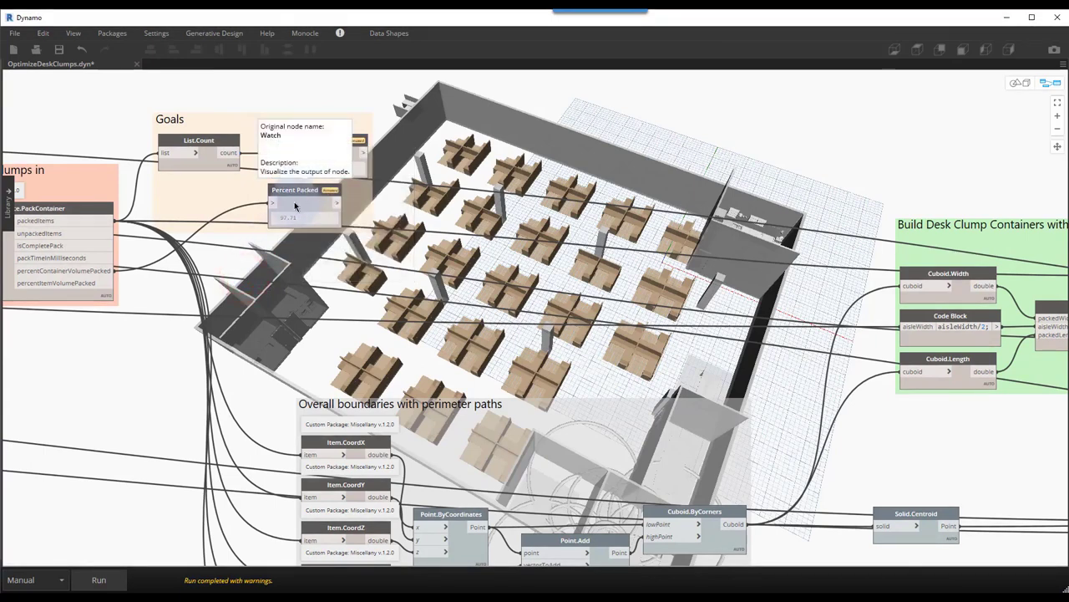
pyautogui.click(422, 224)
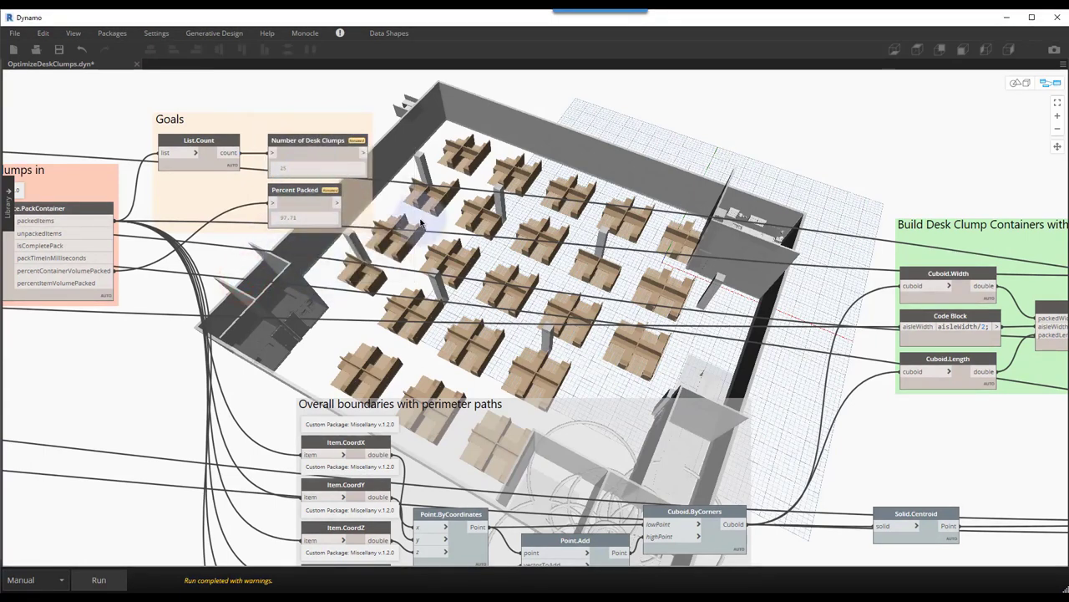
pyautogui.click(423, 190)
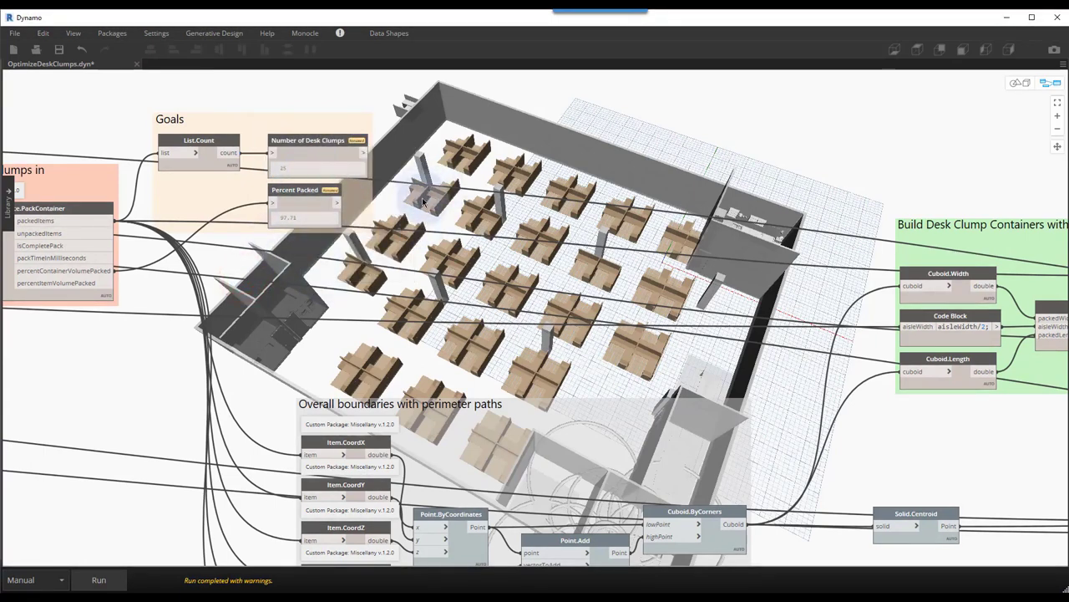
pyautogui.click(450, 194)
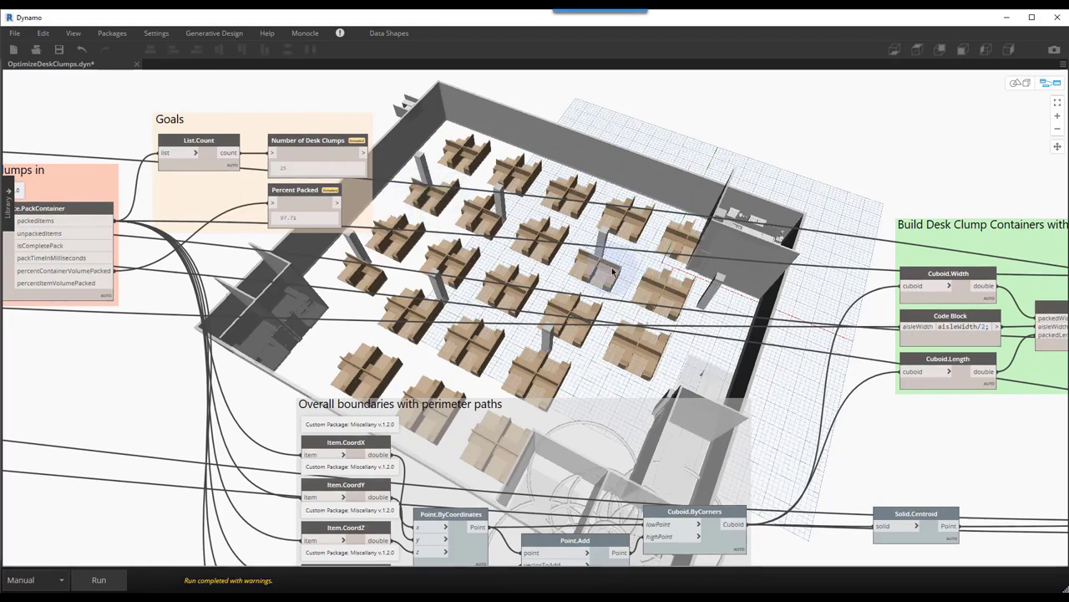
# Save the OptimizeDeskClumps graph.
pyautogui.scroll(-2, 487, 232)
pyautogui.scroll(-5, 487, 233)
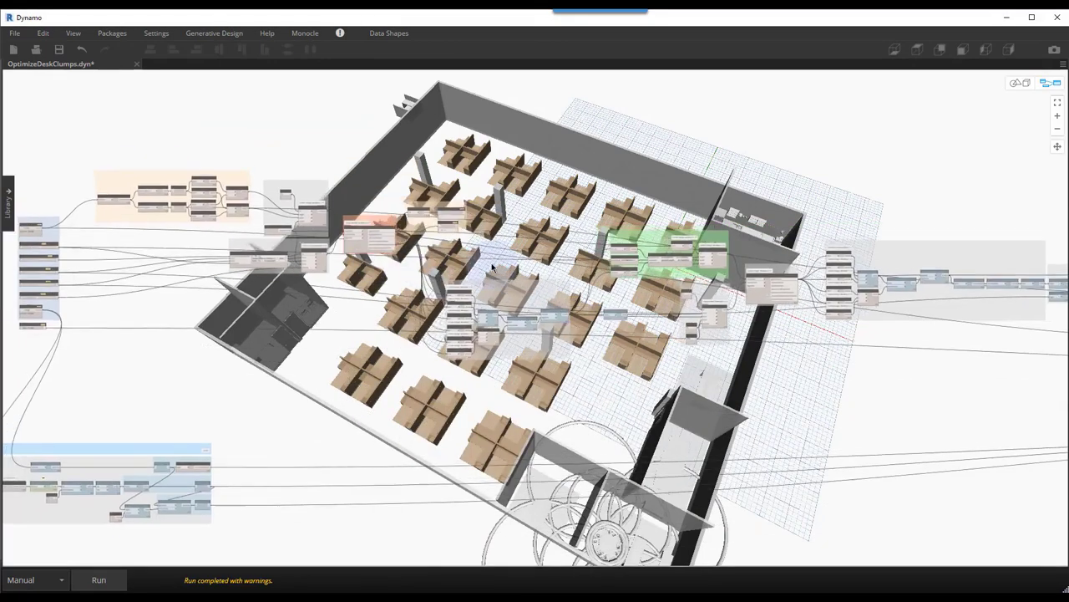
pyautogui.scroll(3, 271, 414)
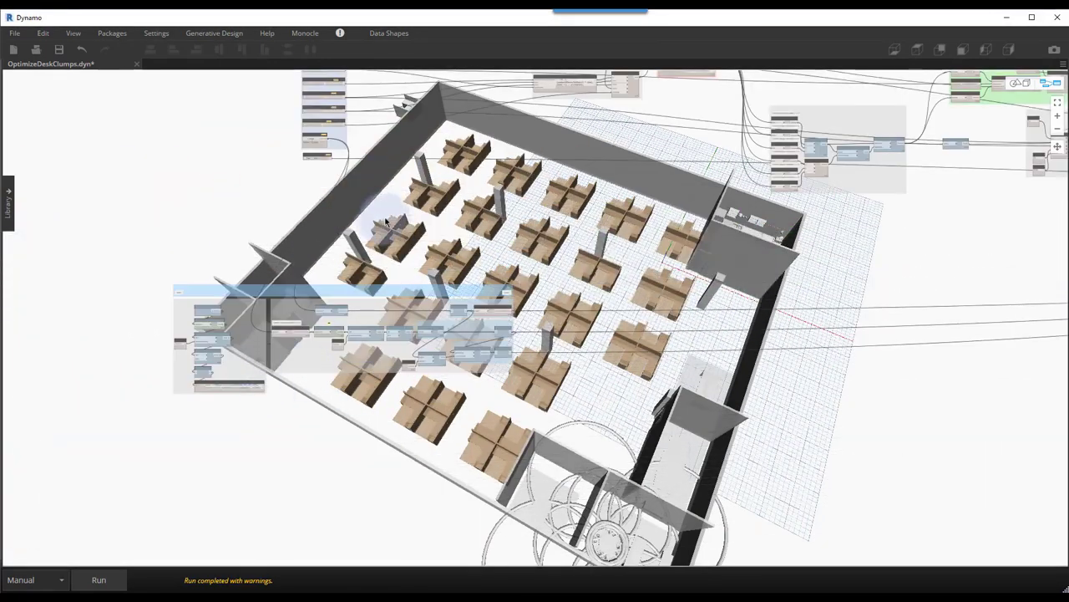
pyautogui.click(59, 49)
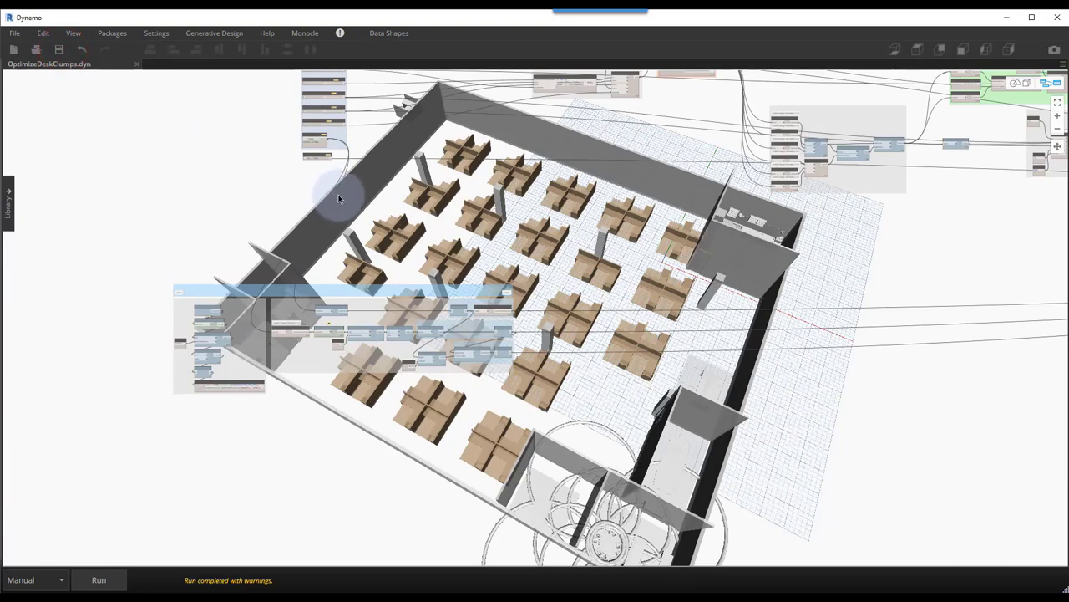
# Start the export for Generative Design with the description "This graph aims to optimize desk placement. It also provides options and iterations.".
pyautogui.click(228, 35)
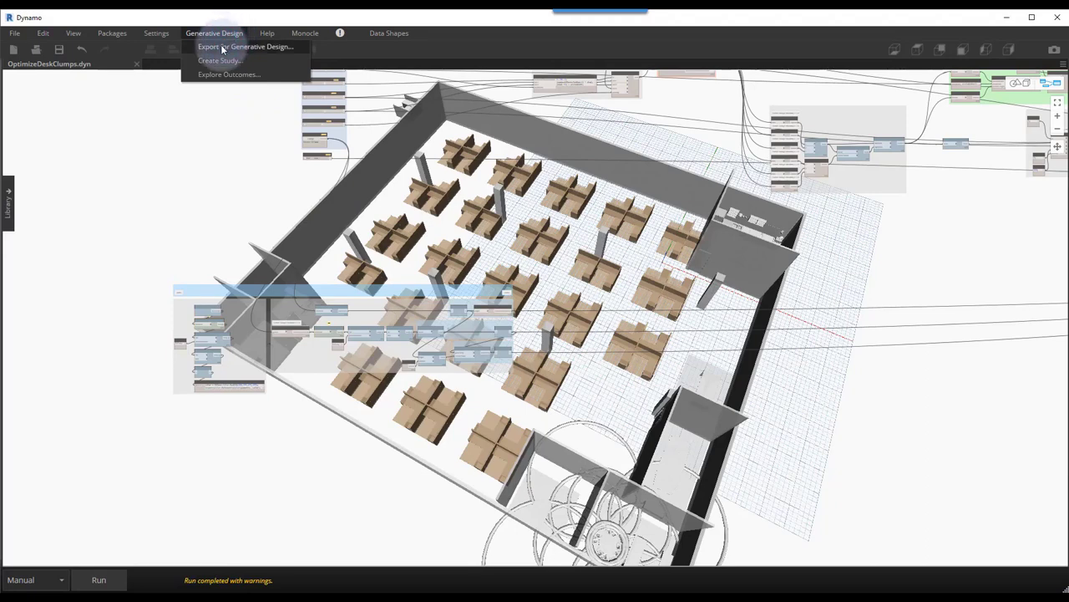
pyautogui.click(222, 46)
pyautogui.moveTo(334, 126); pyautogui.dragTo(357, 89)
pyautogui.click(358, 146)
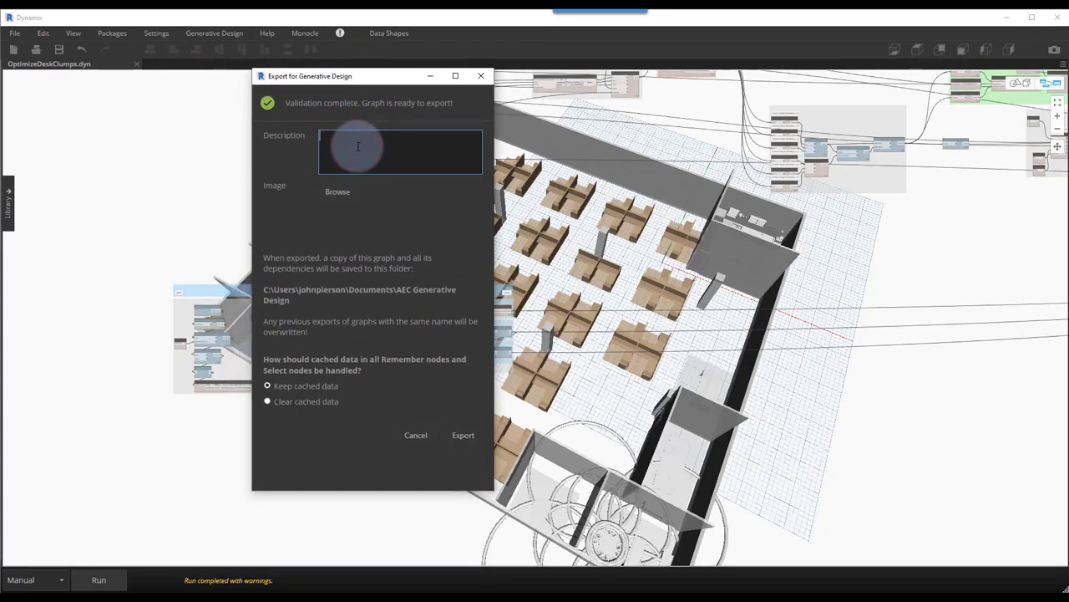
pyautogui.write('This graph aims to optimize desk')
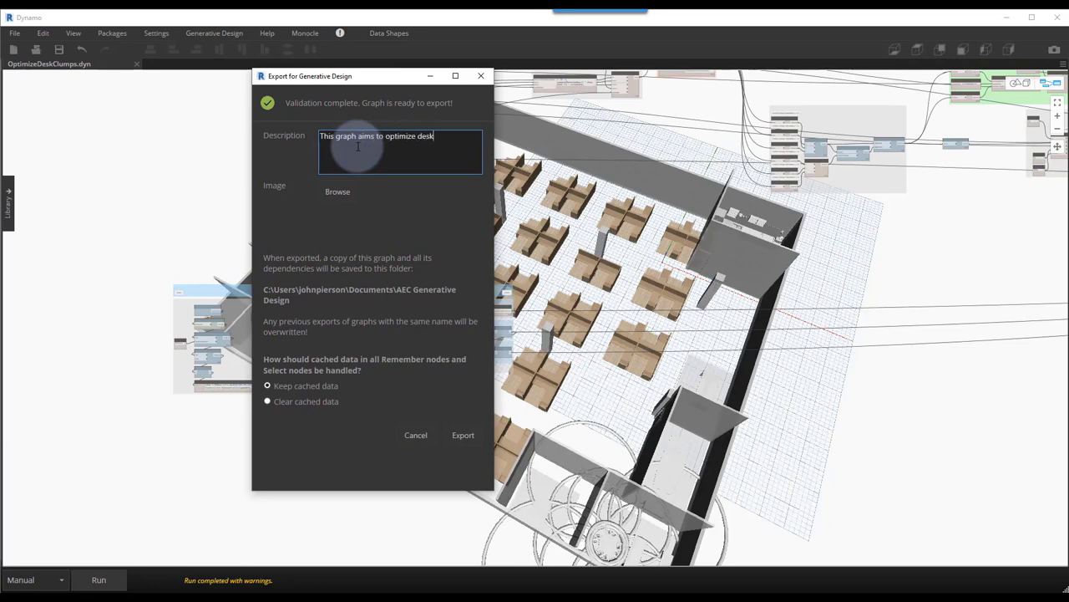
pyautogui.write(' It also provides options and iterations')
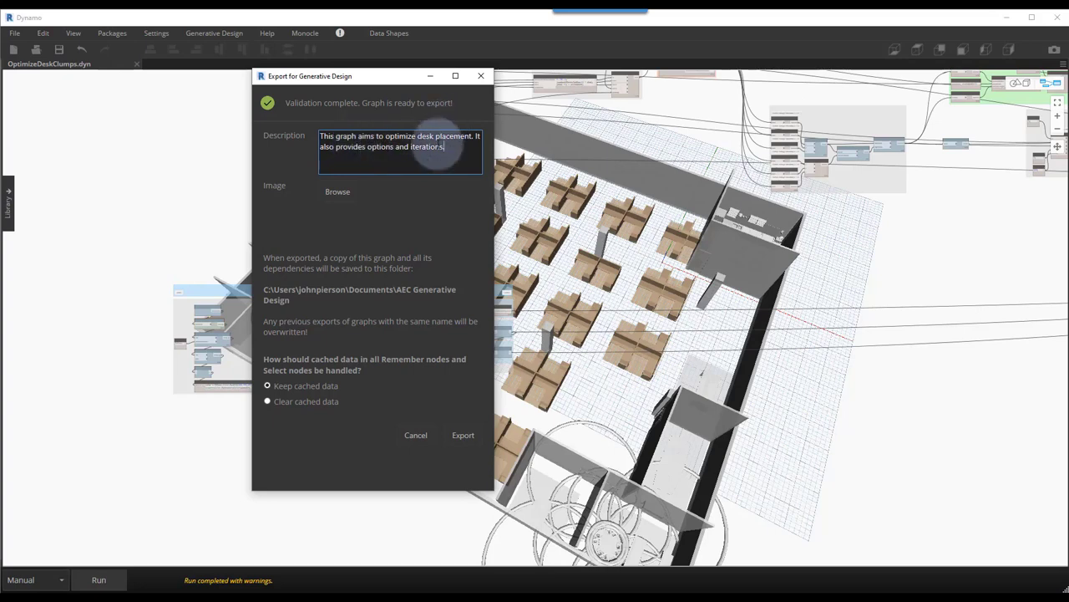
pyautogui.write('a')
pyautogui.press('BackSpace')
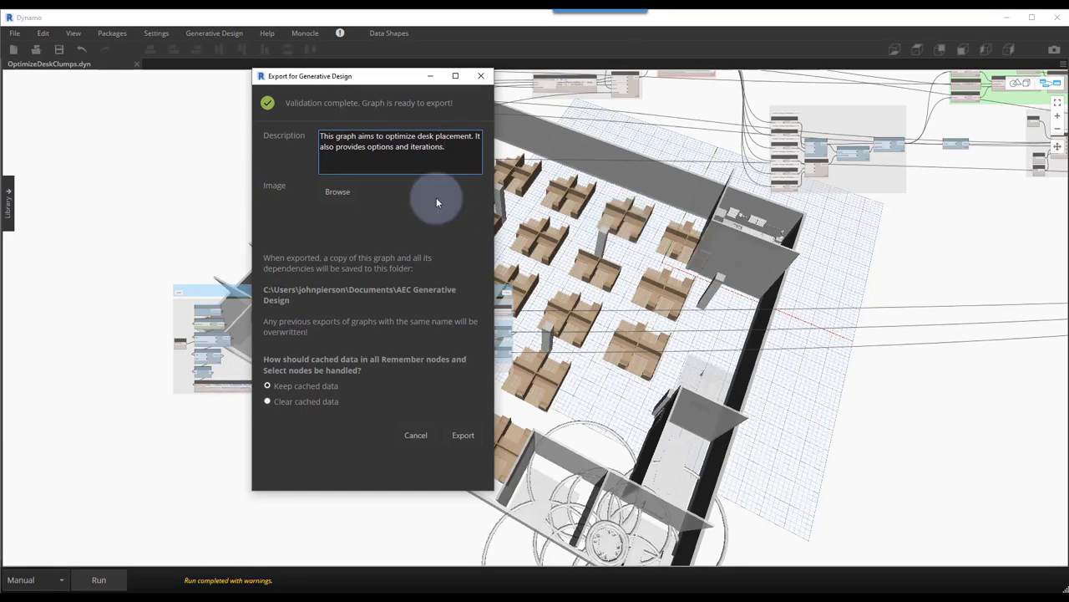
# Attach 2020-08-21_13-37-00.png from the DeskLayout folder as the export image.
pyautogui.click(342, 193)
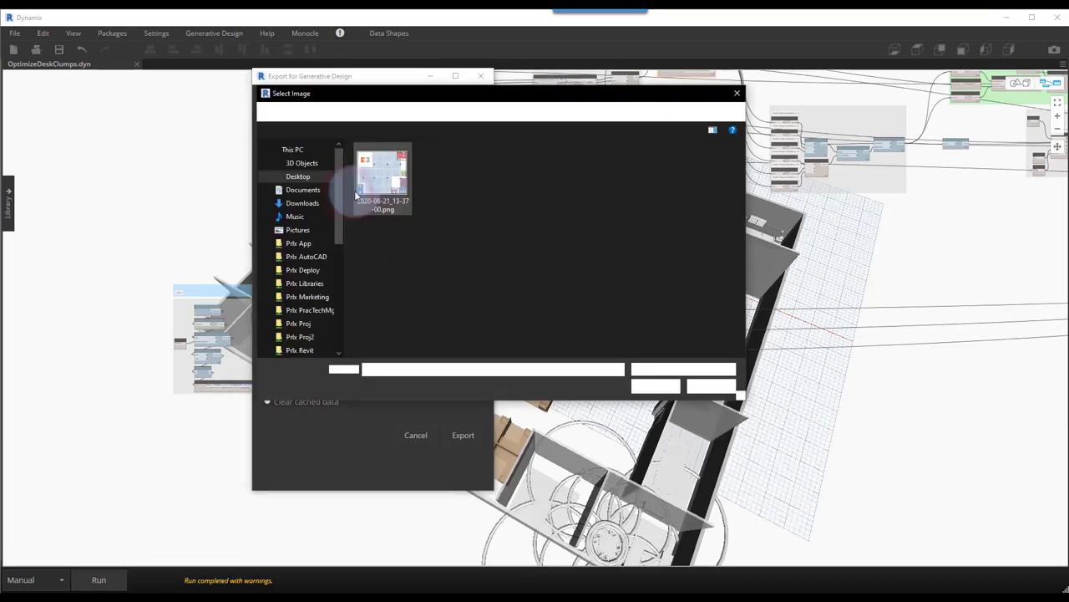
pyautogui.click(383, 196)
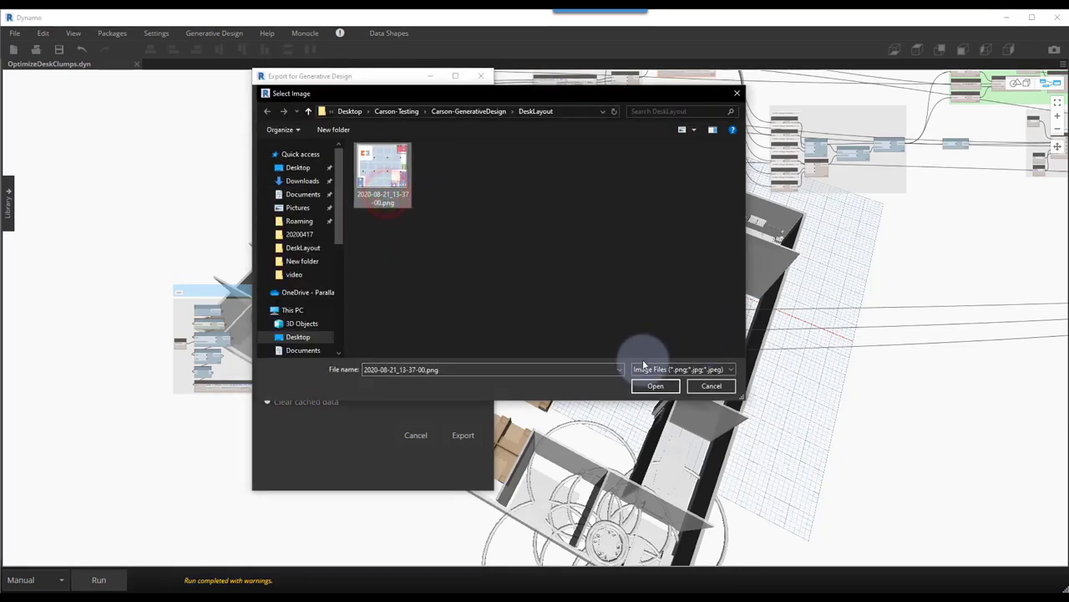
pyautogui.click(655, 385)
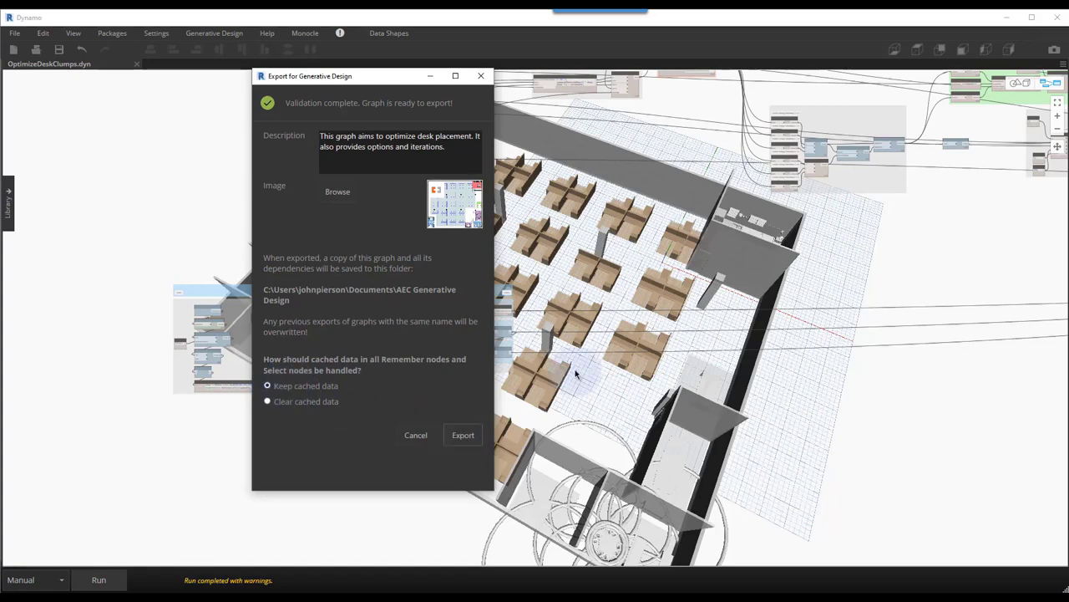
pyautogui.click(459, 434)
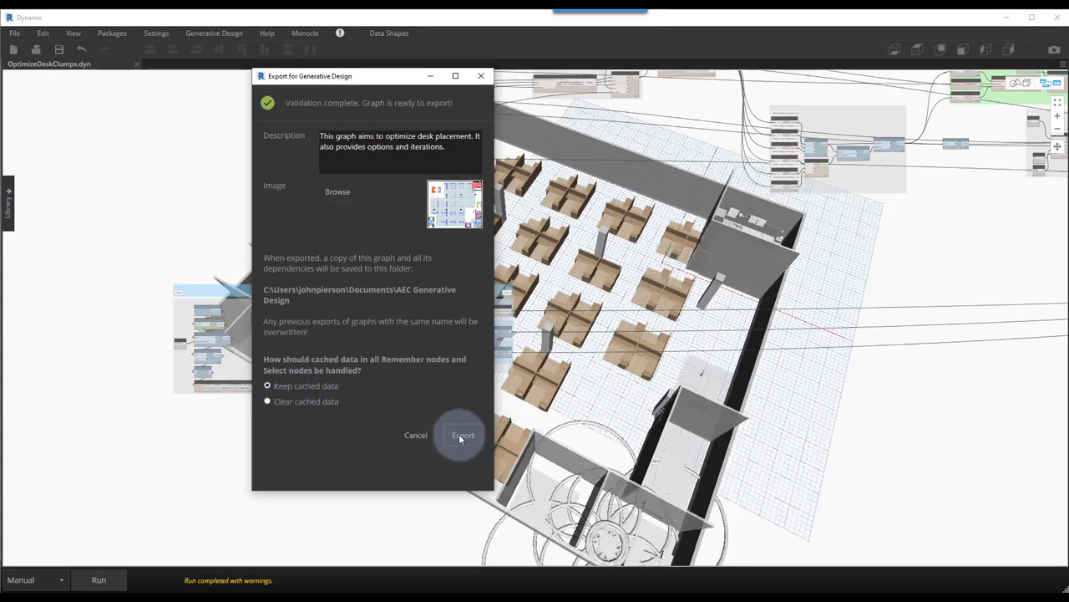
# Examine the ring-shaped geometry around the end rooms in the 3D preview, then return to the graph.
pyautogui.click(591, 414)
pyautogui.hotkey('ctrl', 'b')
pyautogui.moveTo(589, 422); pyautogui.dragTo(574, 316, button='right')
pyautogui.moveTo(574, 316); pyautogui.dragTo(578, 390, button='middle')
pyautogui.scroll(2, 569, 323)
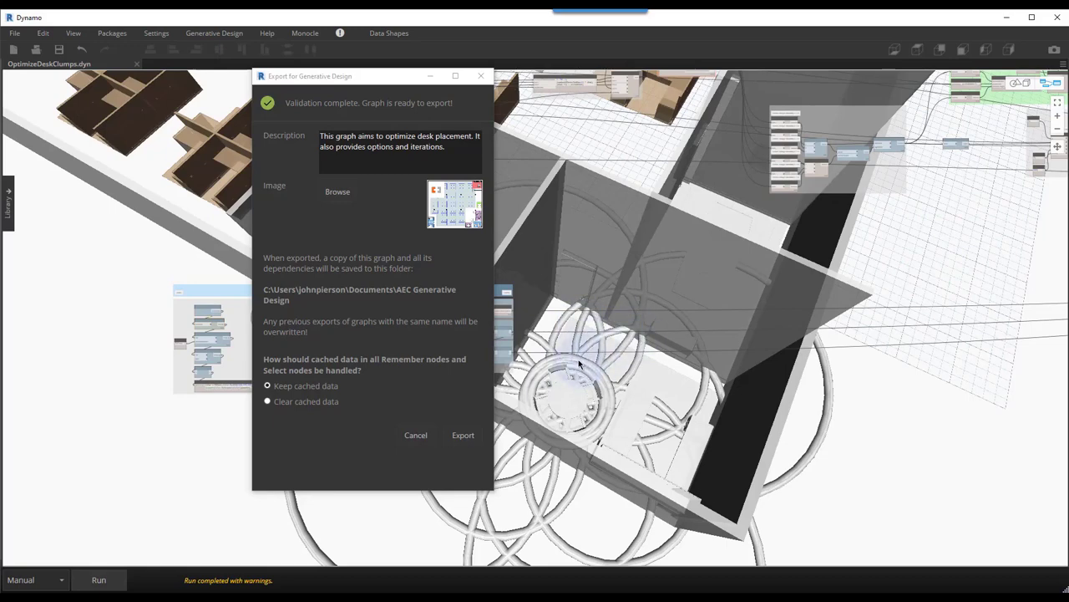
pyautogui.scroll(-5, 589, 364)
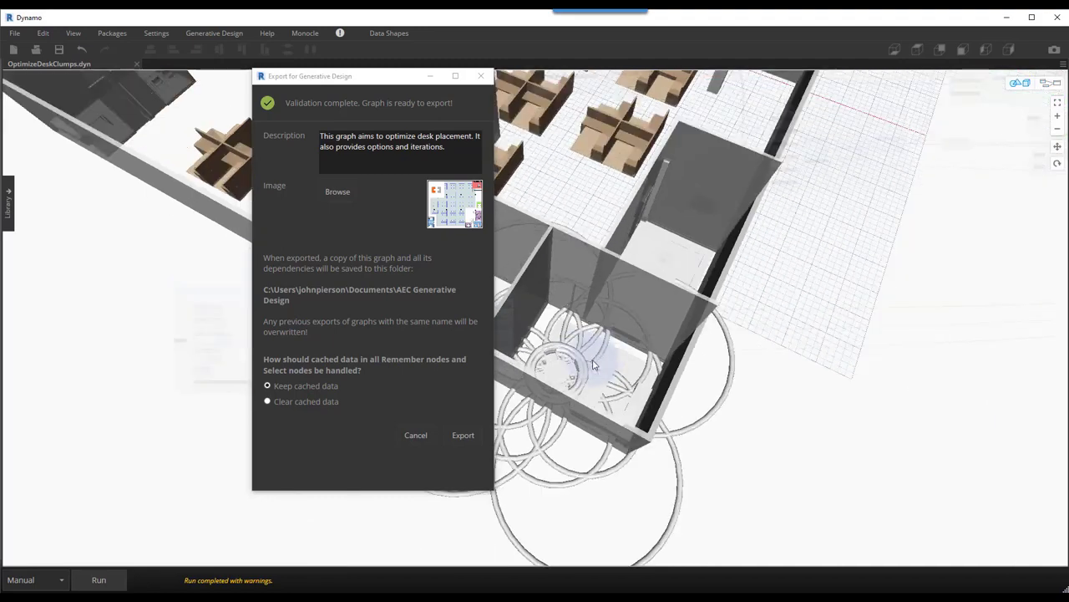
pyautogui.moveTo(591, 351); pyautogui.dragTo(640, 302, button='right')
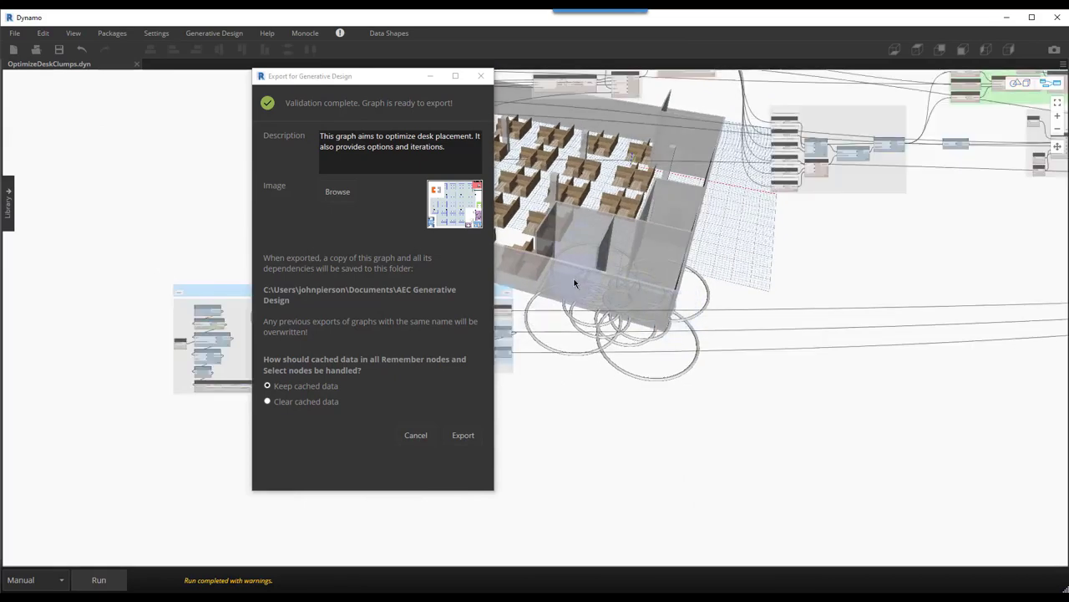
pyautogui.moveTo(556, 281); pyautogui.dragTo(592, 297, button='middle')
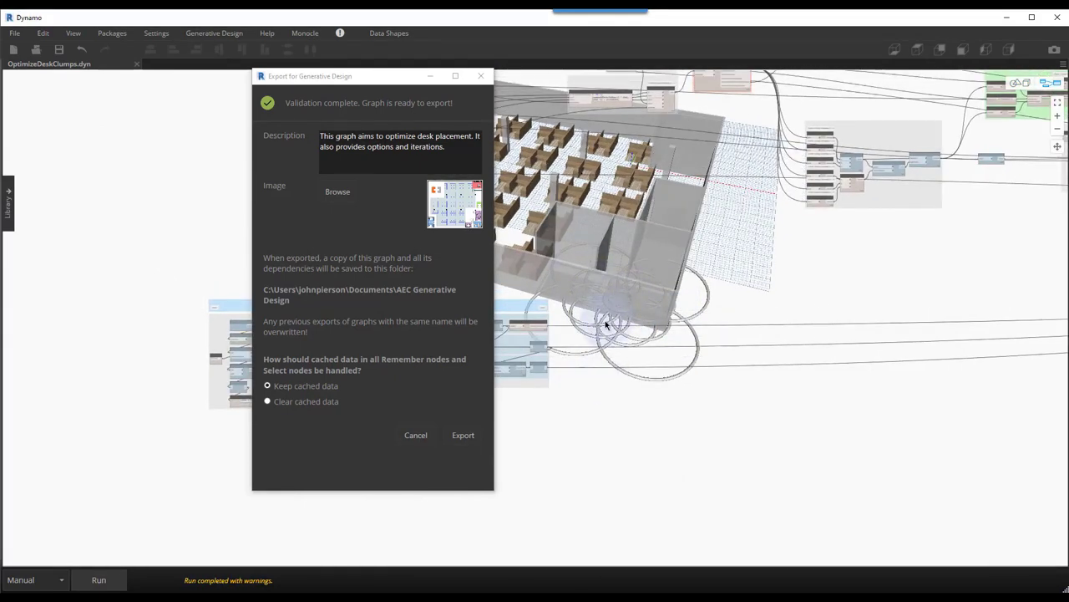
# Export the graph for Generative Design with the cached data kept.
pyautogui.click(449, 436)
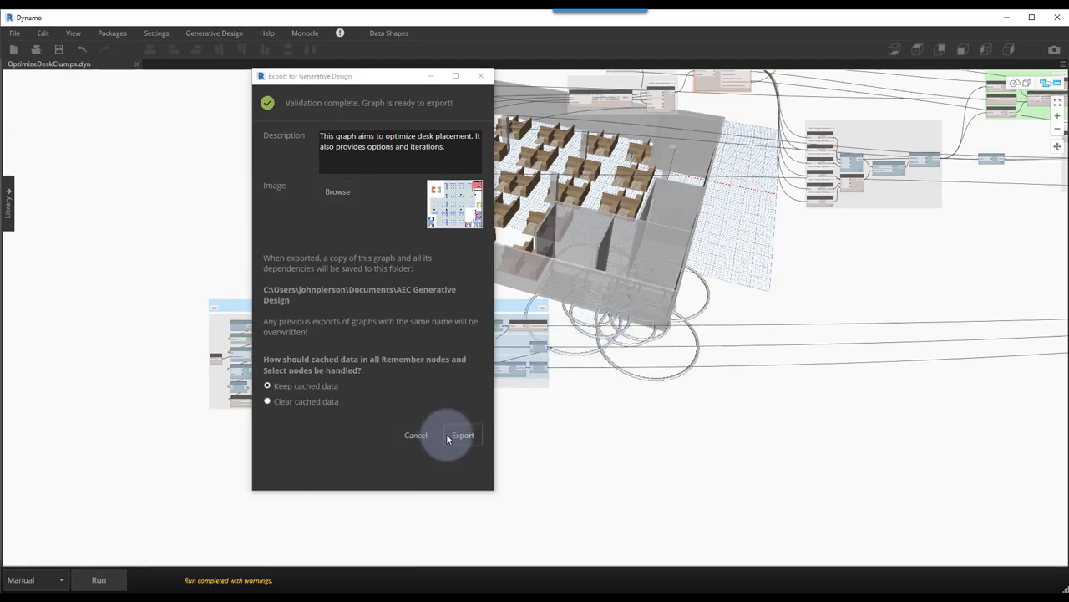
pyautogui.click(458, 434)
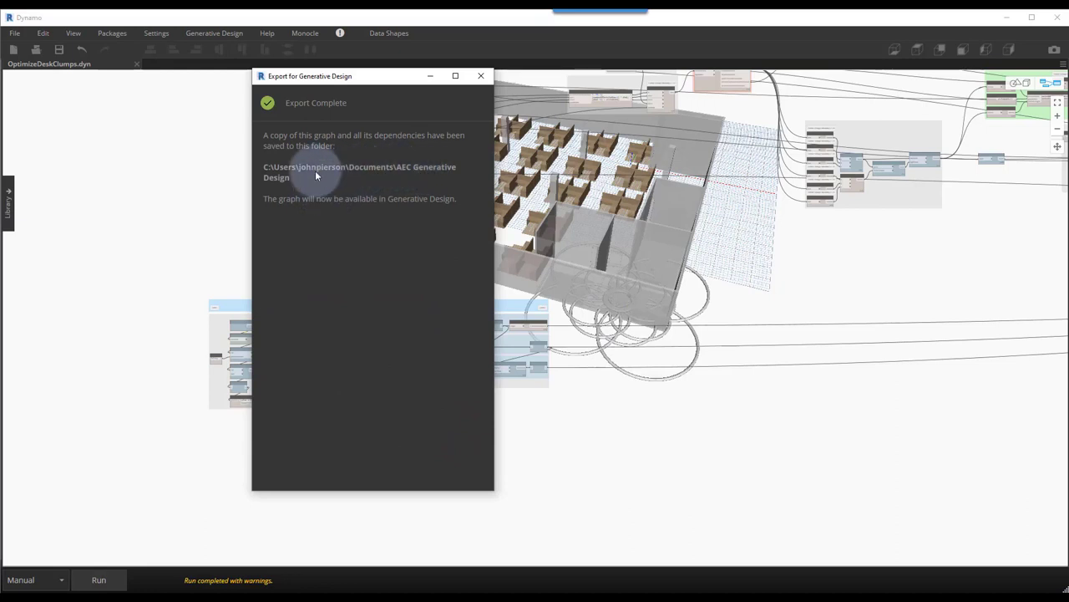
# Switch to File Explorer and review the exported graph and its dependencies in the AEC Generative Design folder.
pyautogui.click(608, 595)
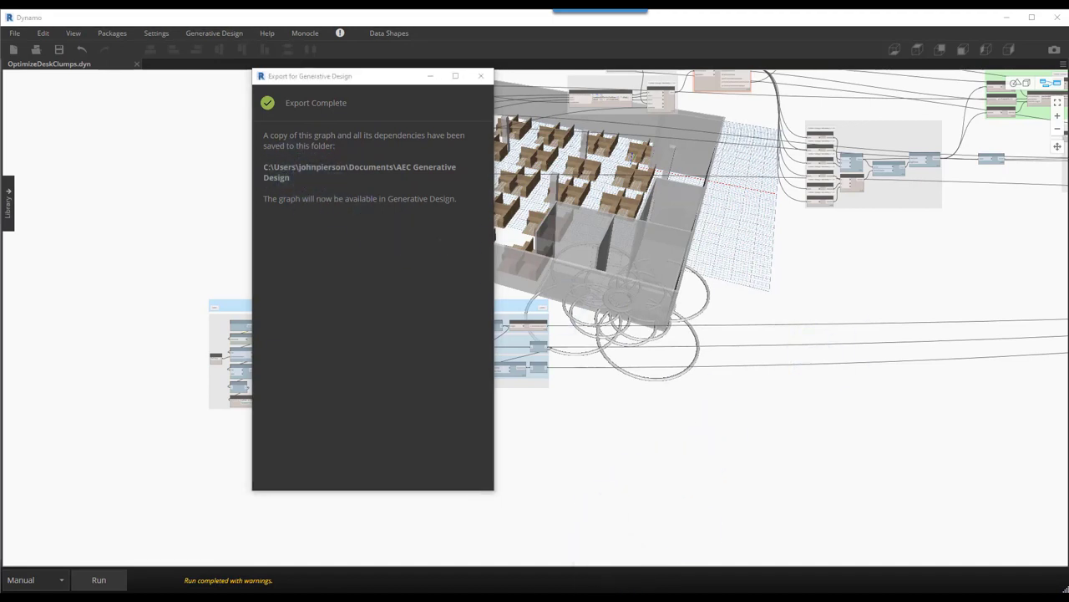
pyautogui.click(611, 588)
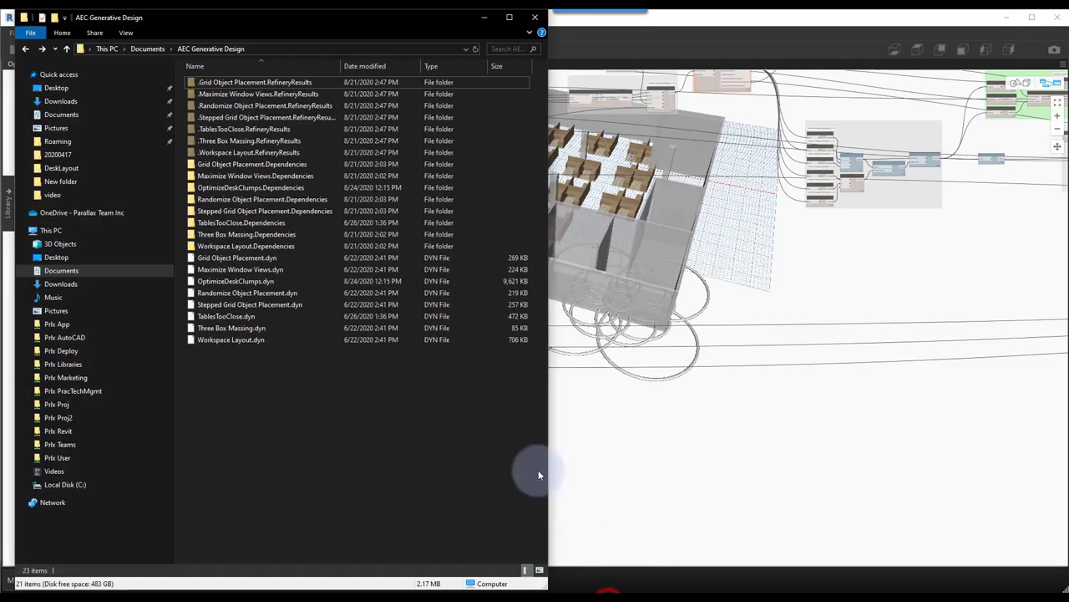
pyautogui.click(21, 230)
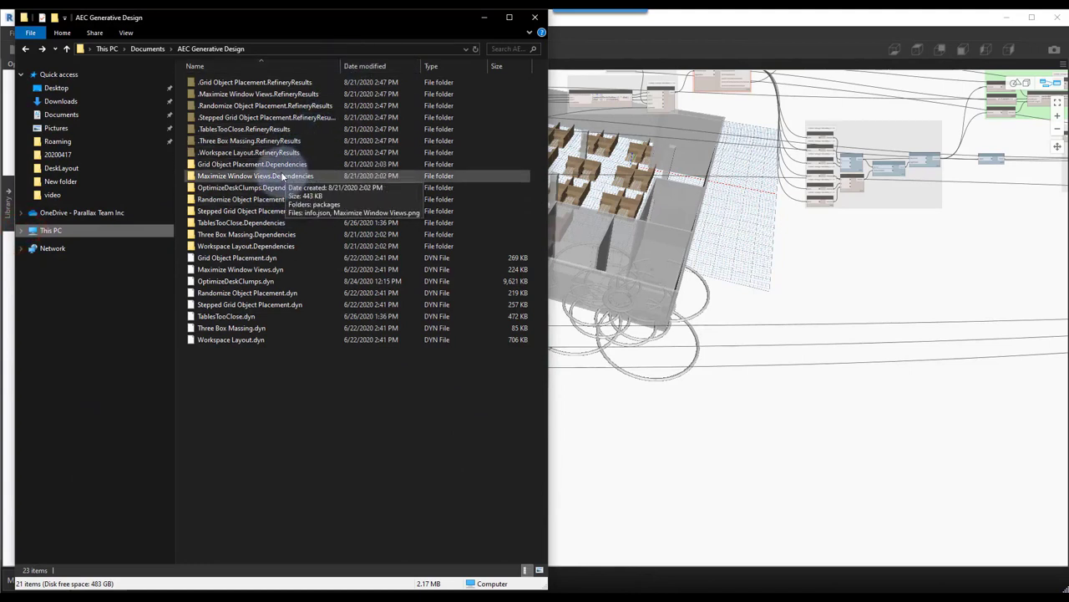
# Examine the contents of the OptimizeDeskClumps.Dependencies folder and its packages subfolder.
pyautogui.click(255, 187)
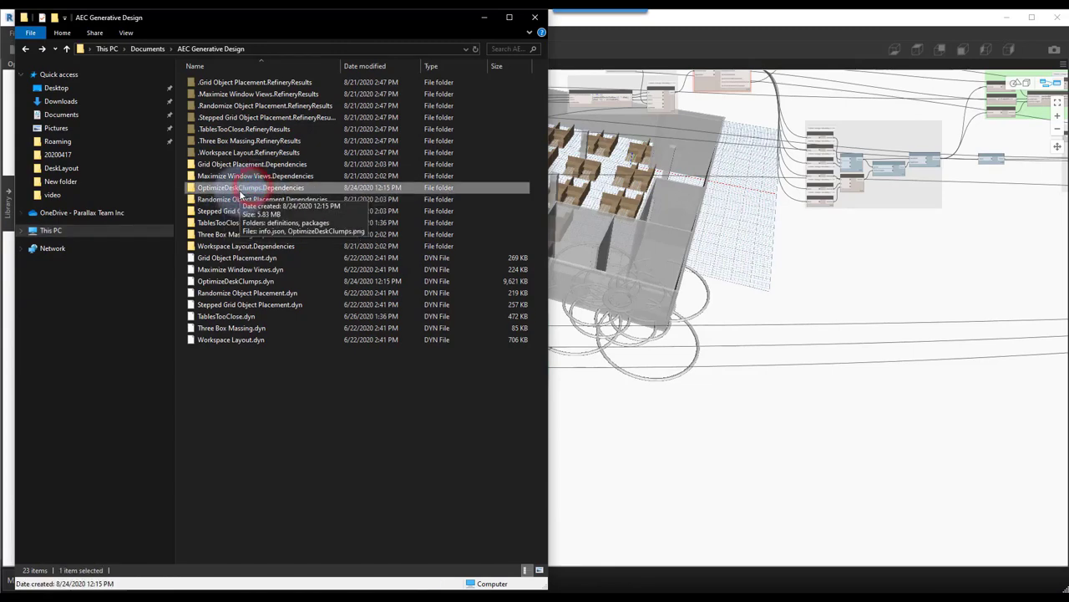
pyautogui.moveTo(358, 19); pyautogui.dragTo(351, 122)
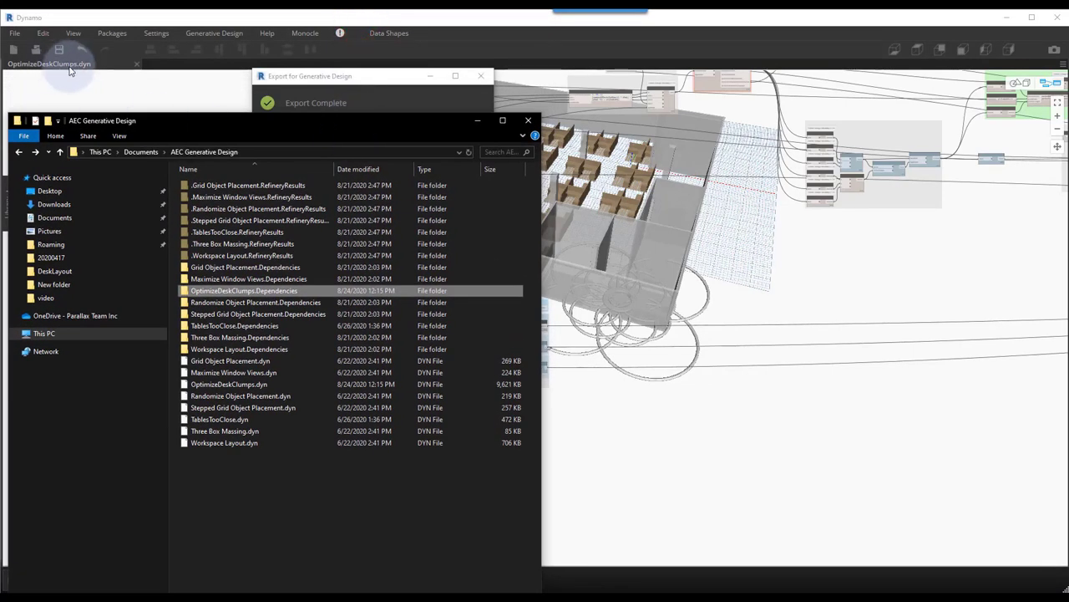
pyautogui.doubleClick(264, 293)
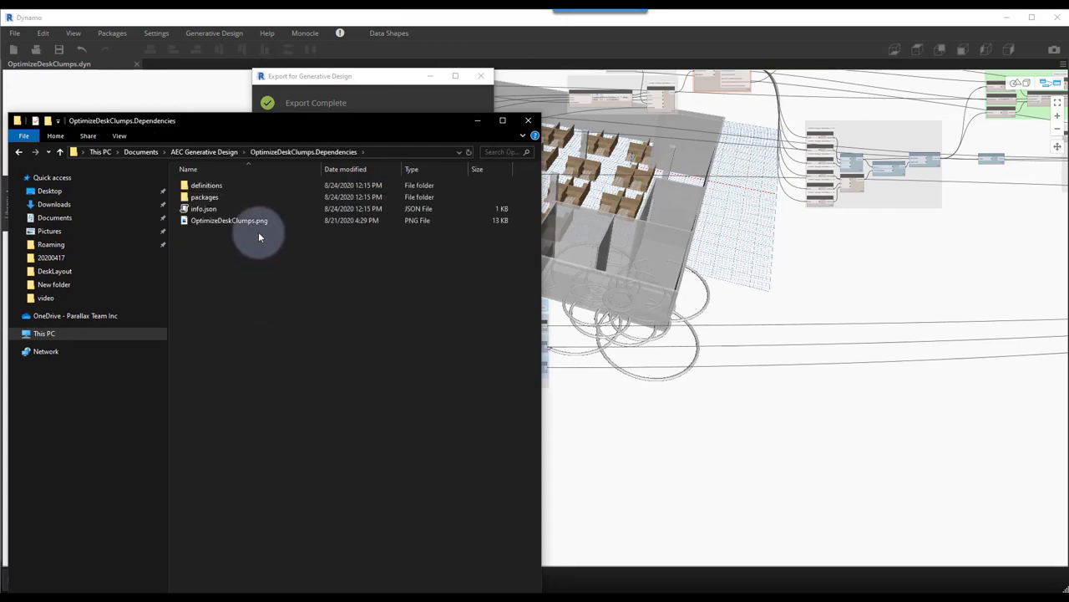
pyautogui.doubleClick(228, 198)
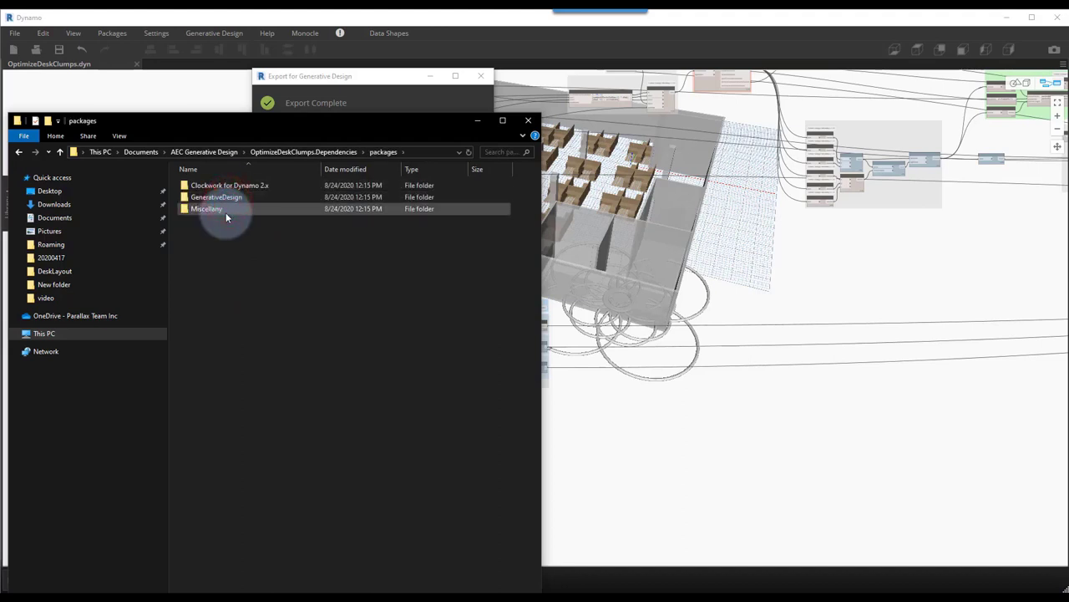
# Return to the AEC Generative Design folder and select OptimizeDeskClumps.dyn together with the OptimizeDeskClumps.Dependencies folder.
pyautogui.click(347, 151)
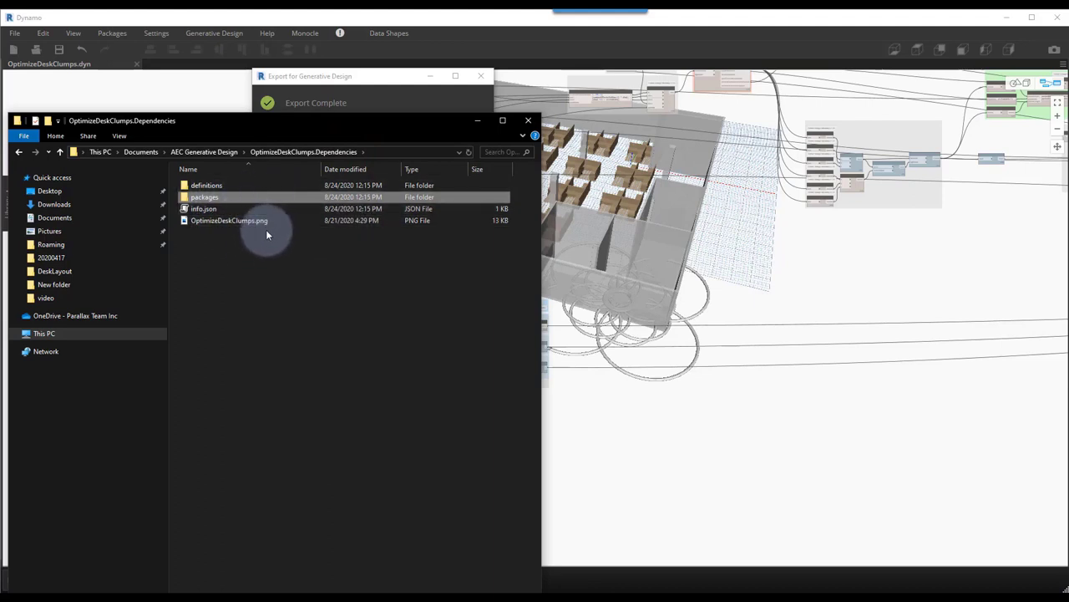
pyautogui.click(232, 156)
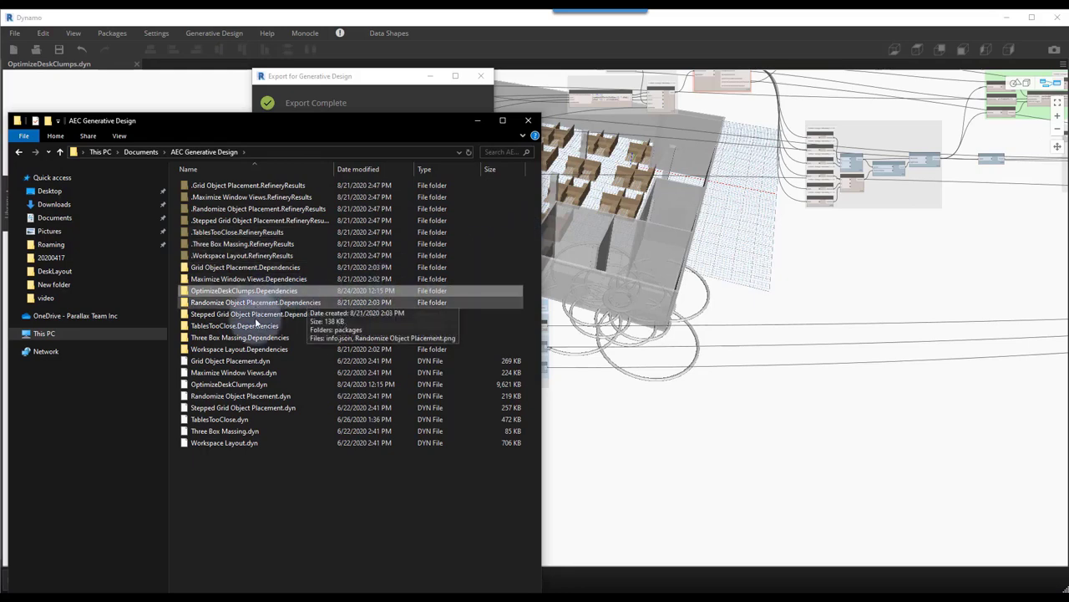
pyautogui.keyDown('ctrl'); pyautogui.click(241, 384); pyautogui.keyUp('ctrl')
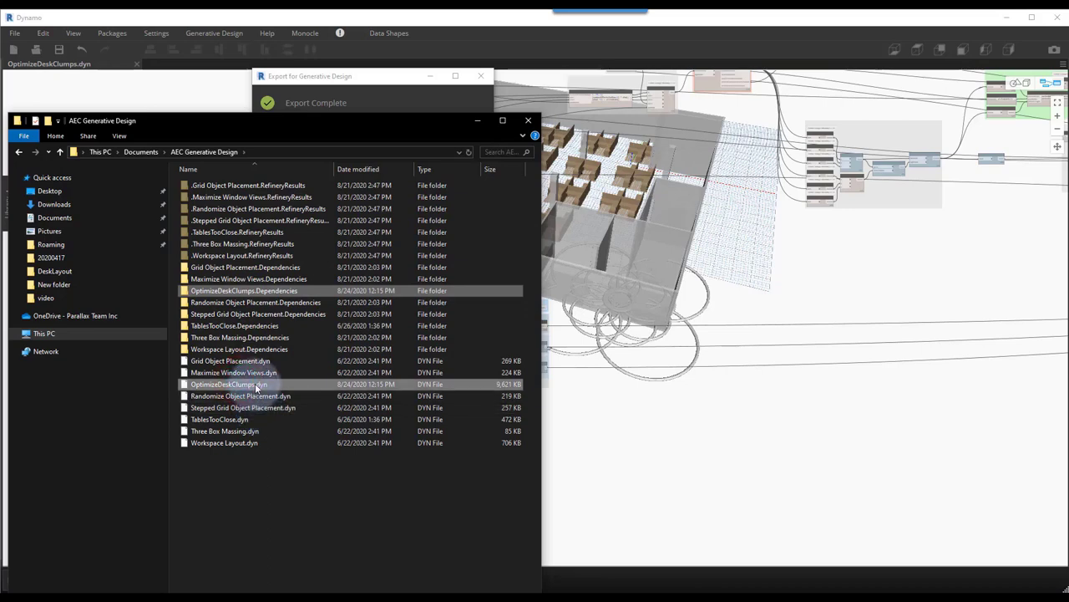